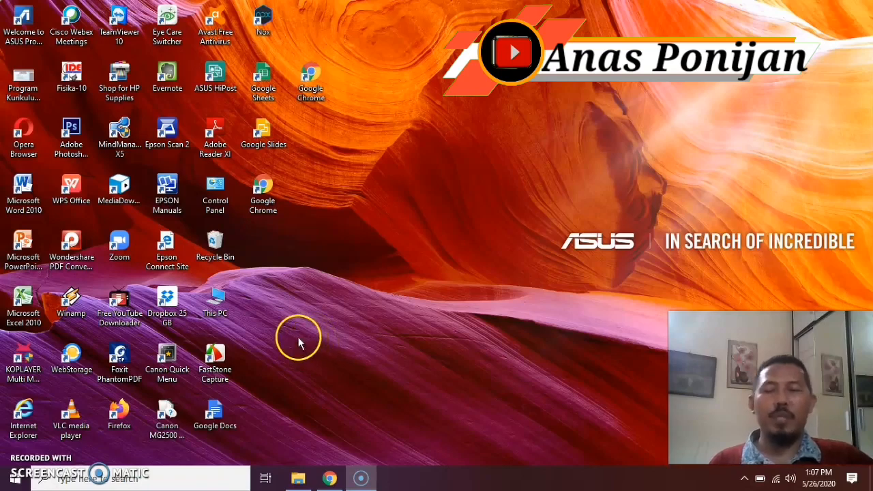
Step: Switch to Google Chrome and open Google Drive from the browser's apps page
click(330, 476)
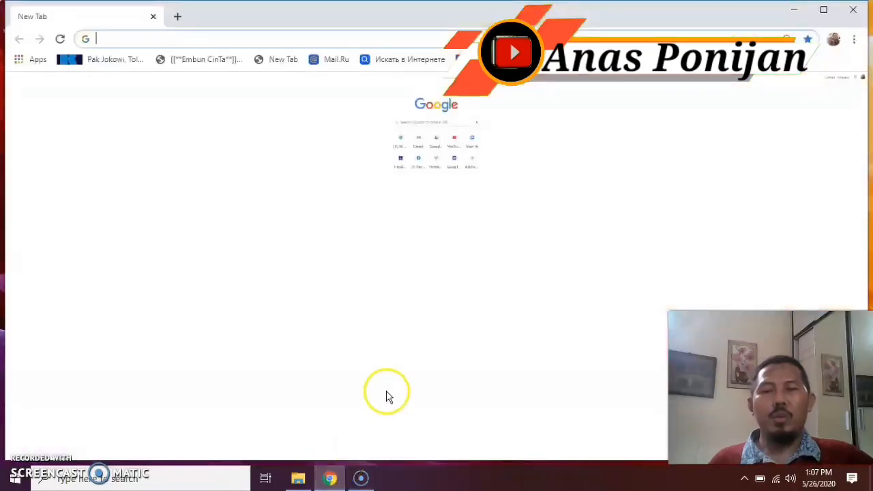
click(32, 60)
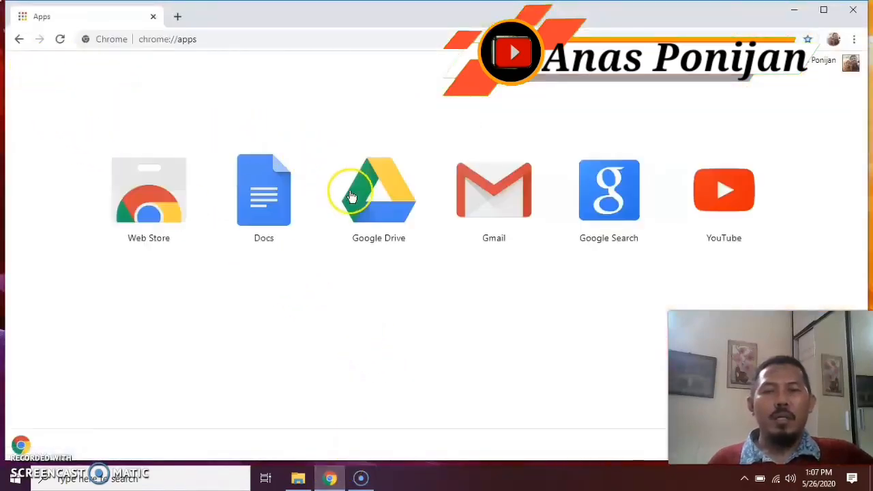
click(376, 212)
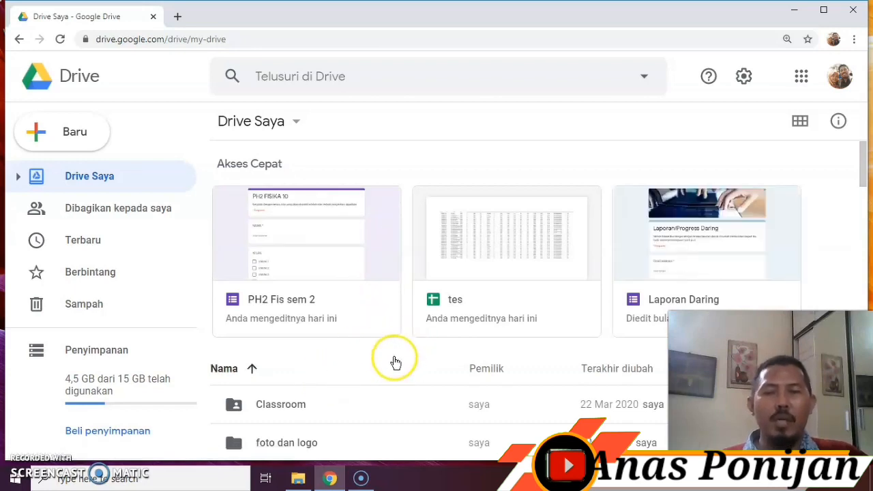
Step: Open the "PH2 Fis sem 2" form from Drive and show its responses
scroll(396, 361, down, 1)
scroll(386, 348, up, 1)
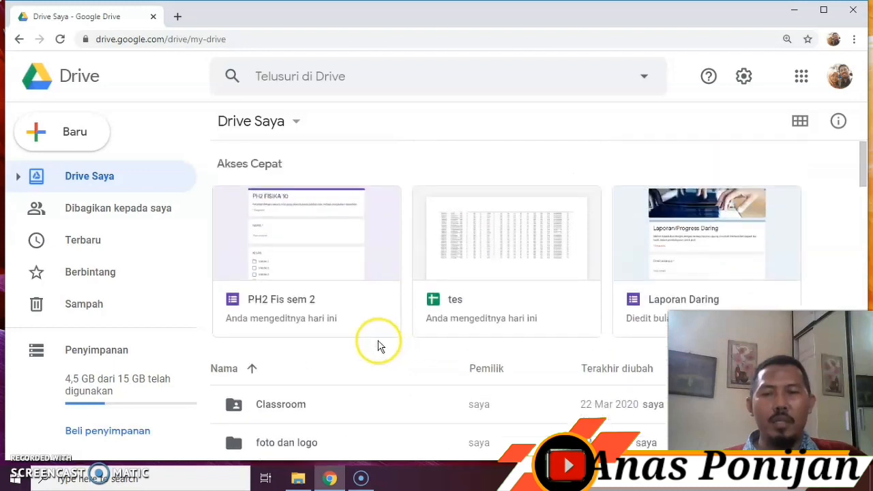
double_click(254, 308)
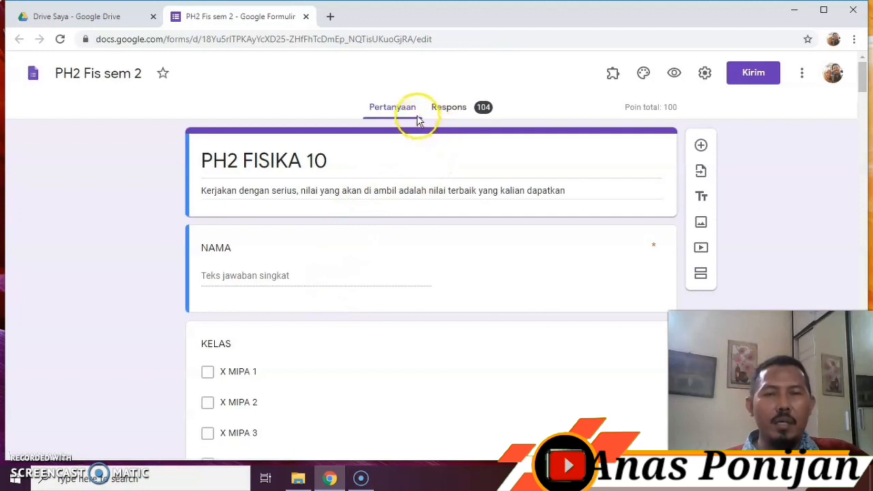
click(485, 109)
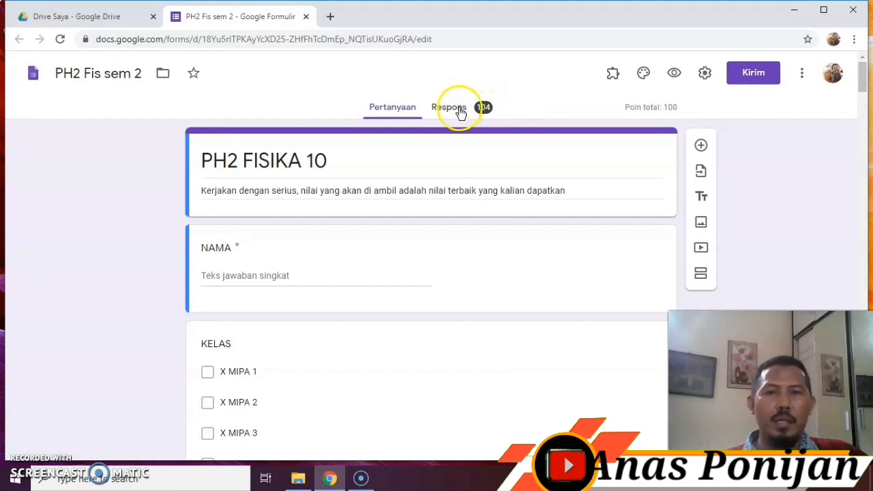
click(462, 112)
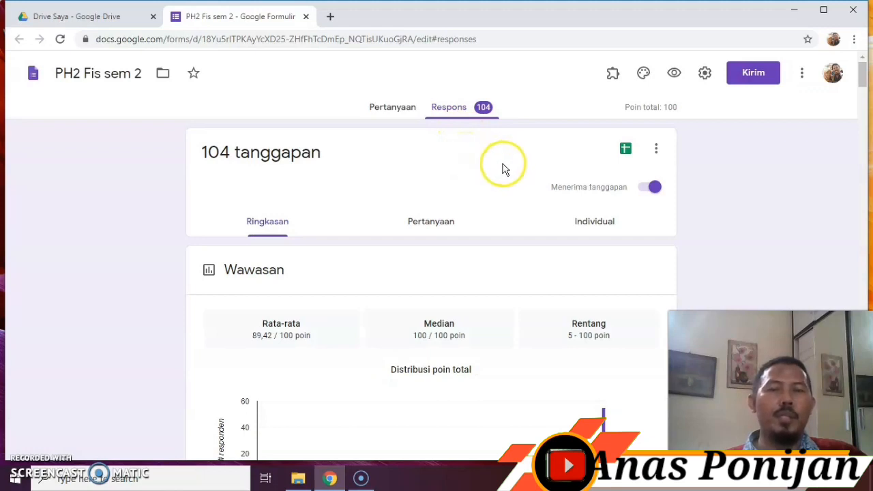
Step: Open the form's linked response spreadsheet and download it as a Microsoft Excel (.xlsx) file
click(625, 152)
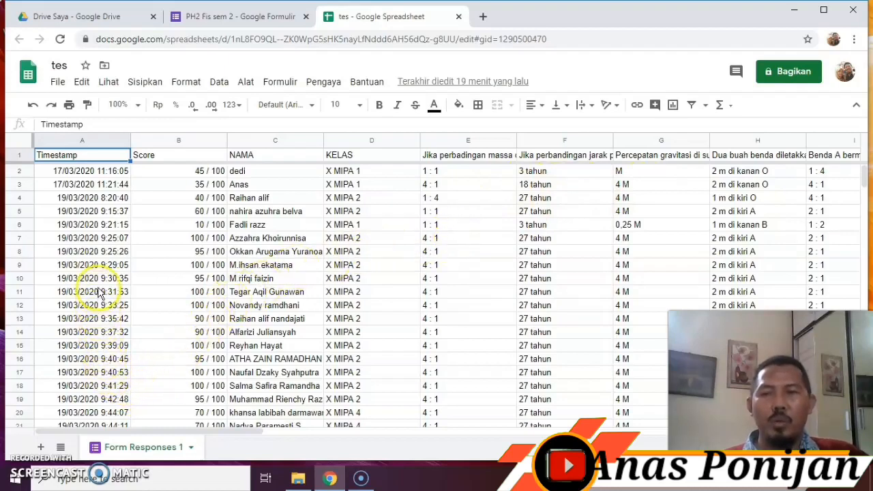
click(58, 83)
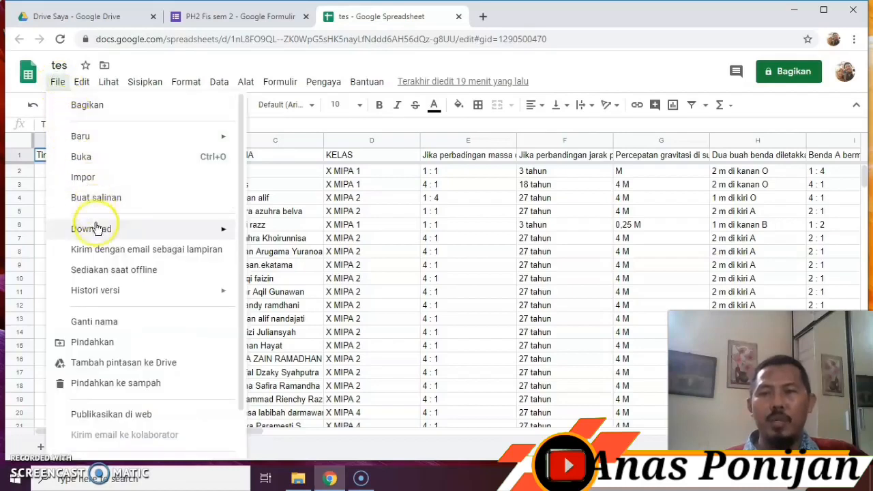
mouse_move(96, 229)
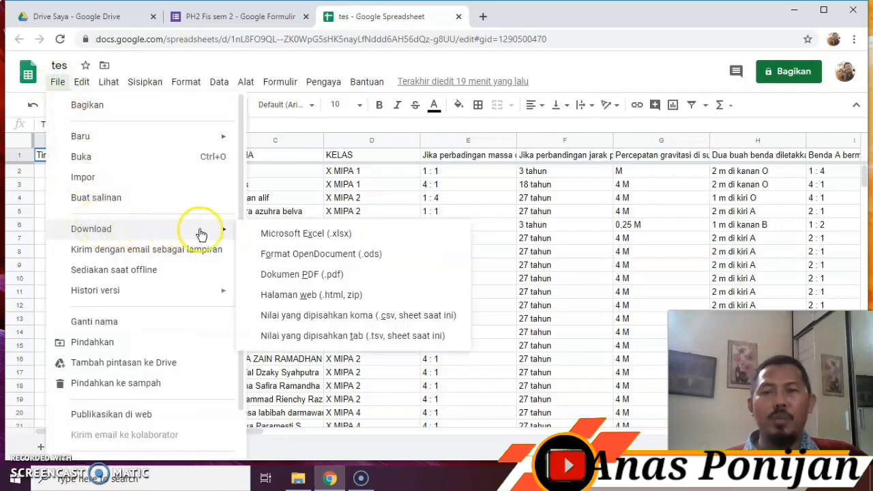
click(290, 234)
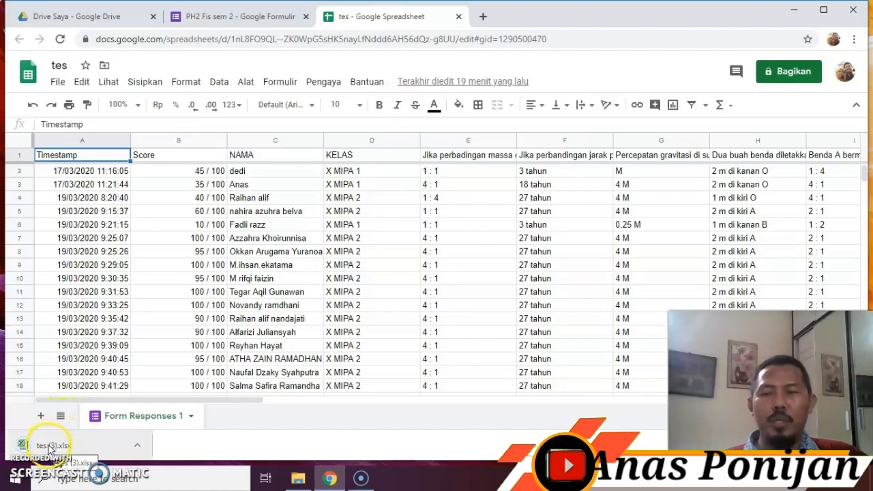
Step: Open the downloaded "tes (3).xlsx" in Microsoft Excel, dismiss the activation wizard and enable editing
click(49, 447)
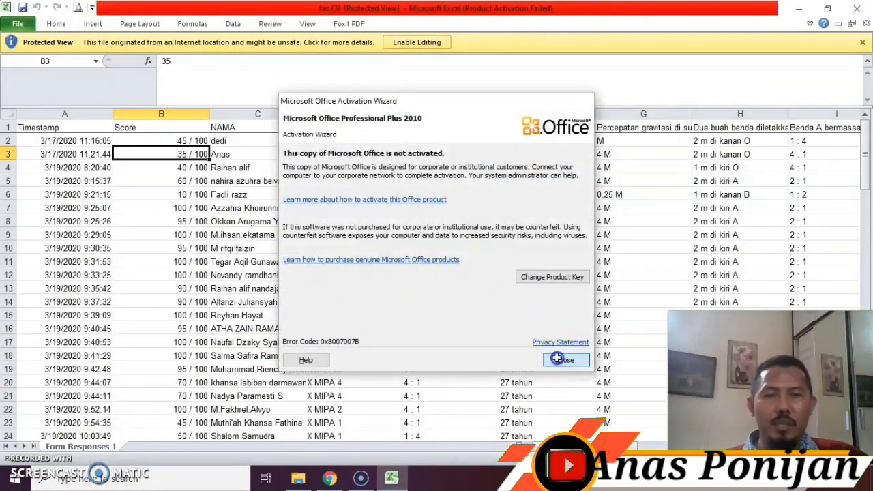
click(566, 359)
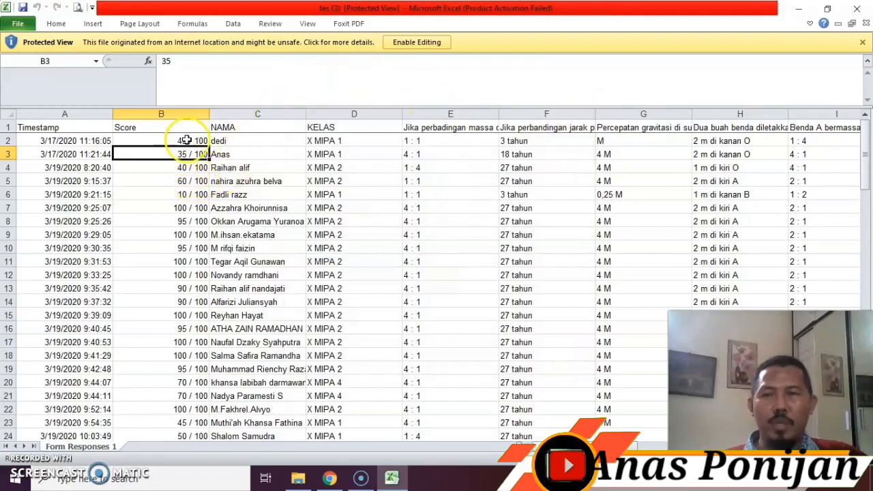
click(403, 44)
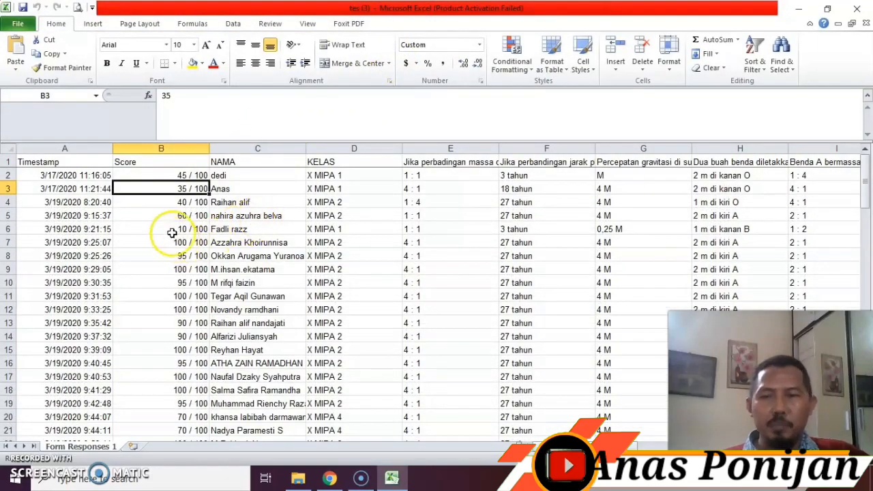
Step: Copy the Score, NAMA and KELAS data in B1:D102 of the Form Responses 1 sheet
click(147, 174)
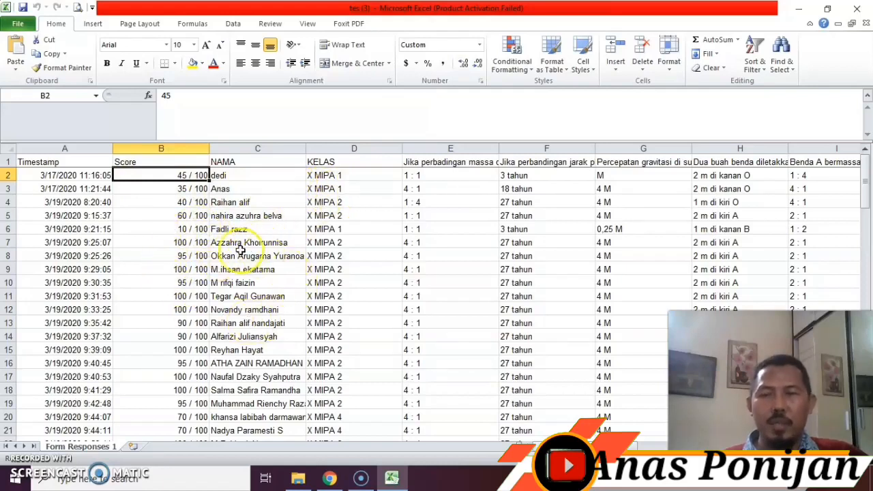
click(150, 162)
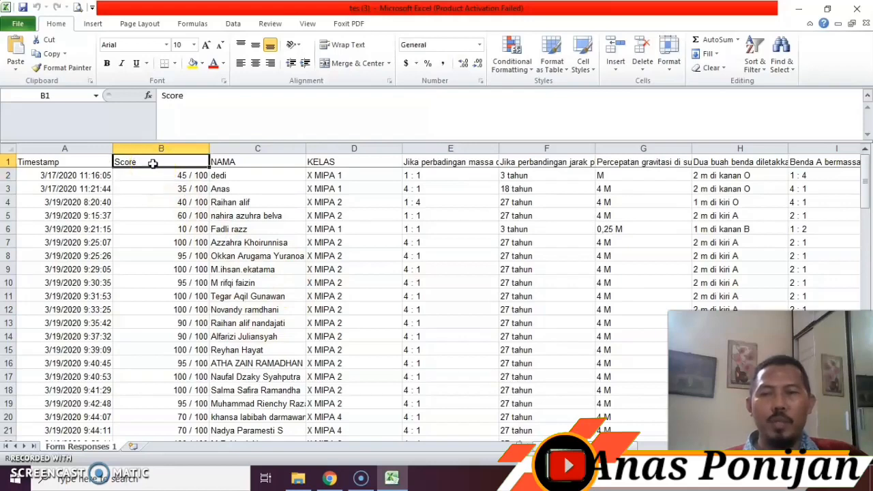
drag(153, 164, 317, 391)
right_click(256, 269)
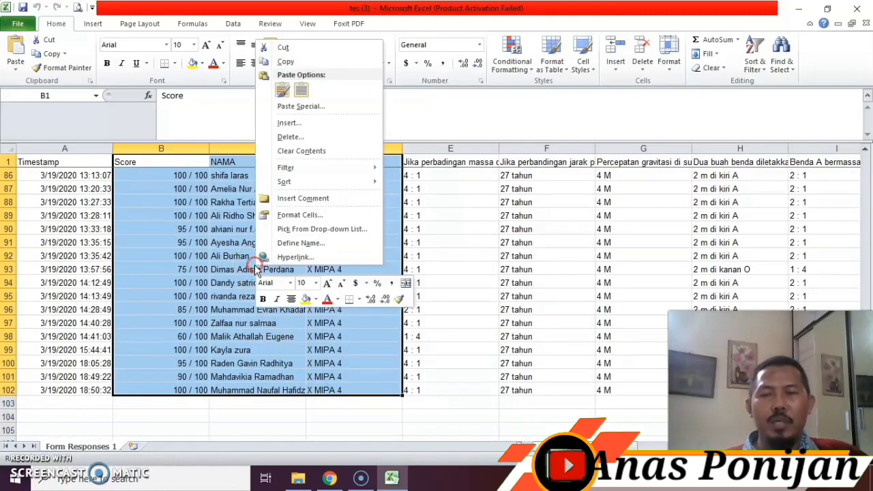
click(286, 63)
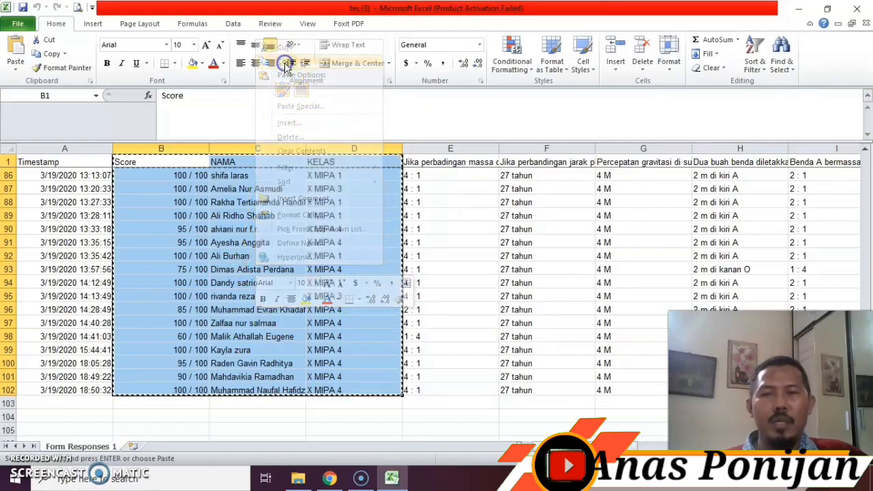
Step: Add a new worksheet and paste the copied score, name and class data starting at cell A5
click(133, 447)
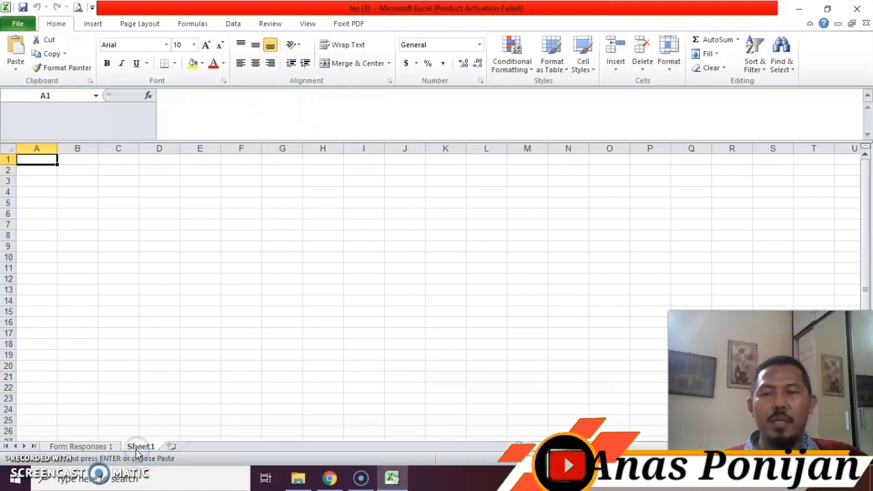
click(47, 204)
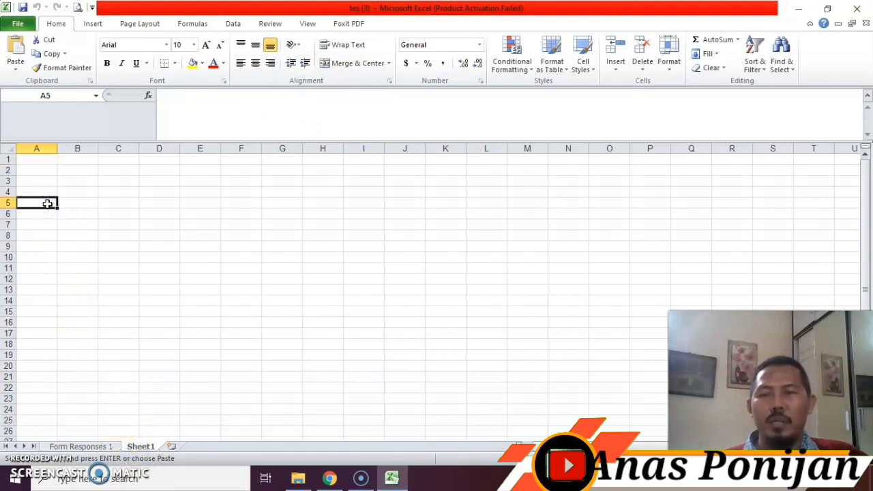
right_click(47, 204)
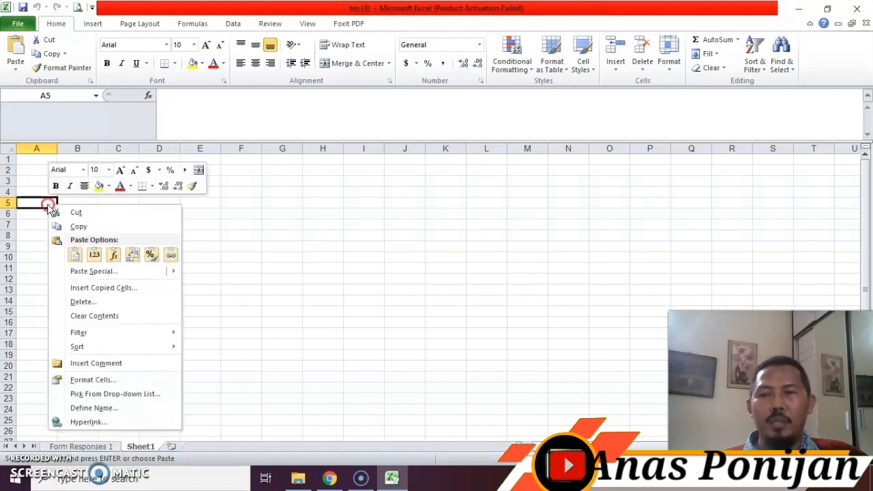
click(74, 255)
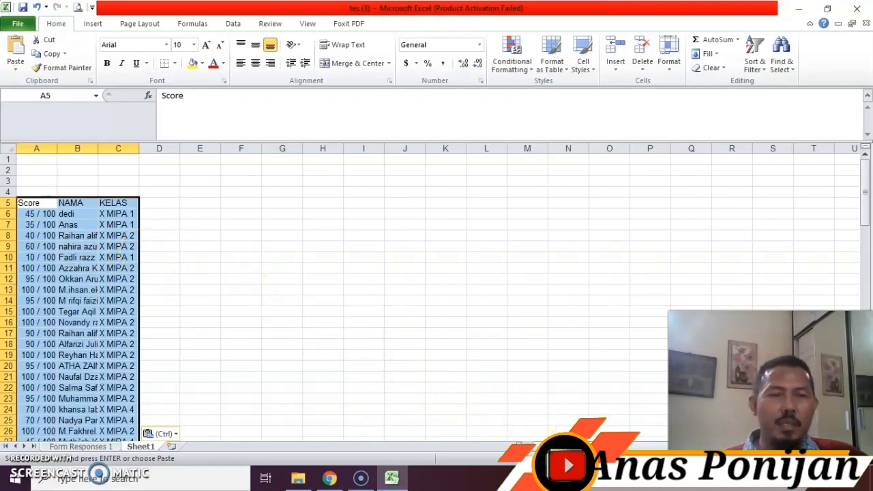
drag(769, 388, 766, 291)
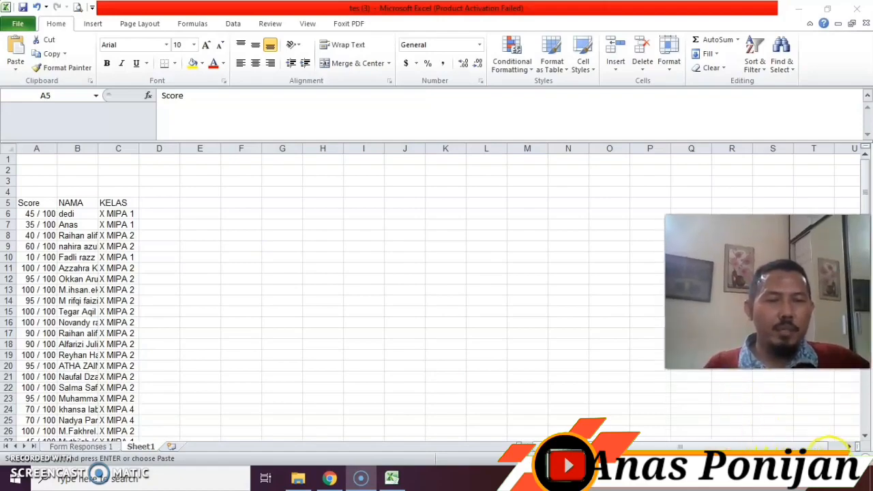
click(830, 457)
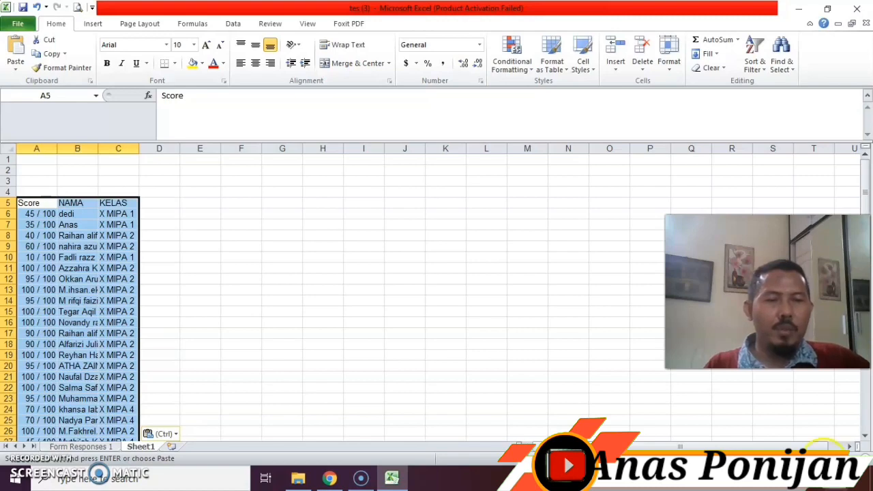
Step: Widen the NAMA column on Sheet1 until the full names fit, and widen the KELAS column slightly
scroll(828, 444, up, 5)
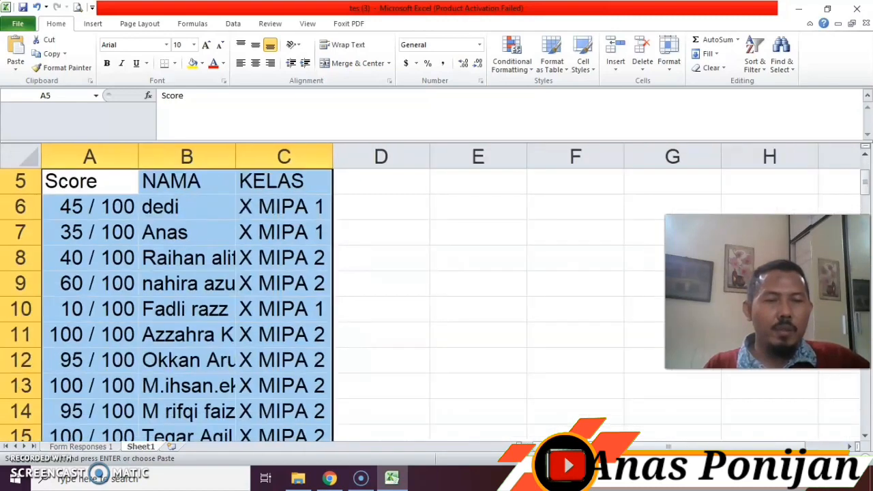
scroll(437, 293, down, 5)
scroll(437, 293, up, 3)
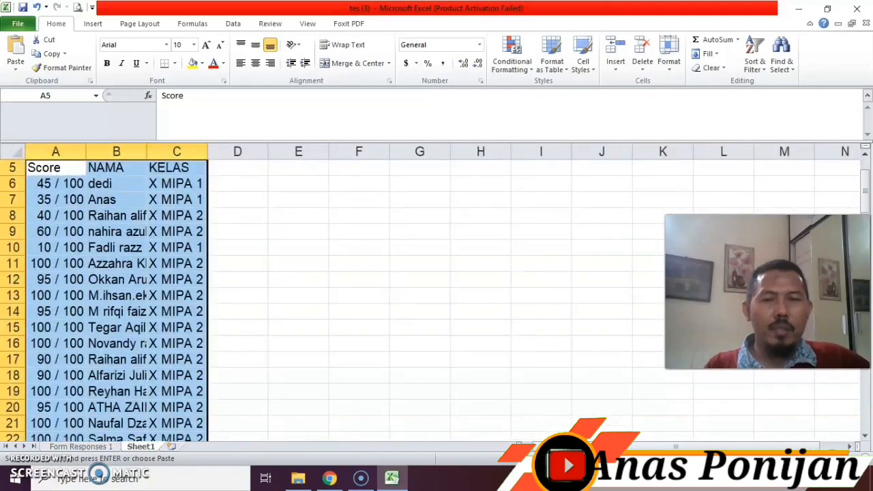
click(273, 232)
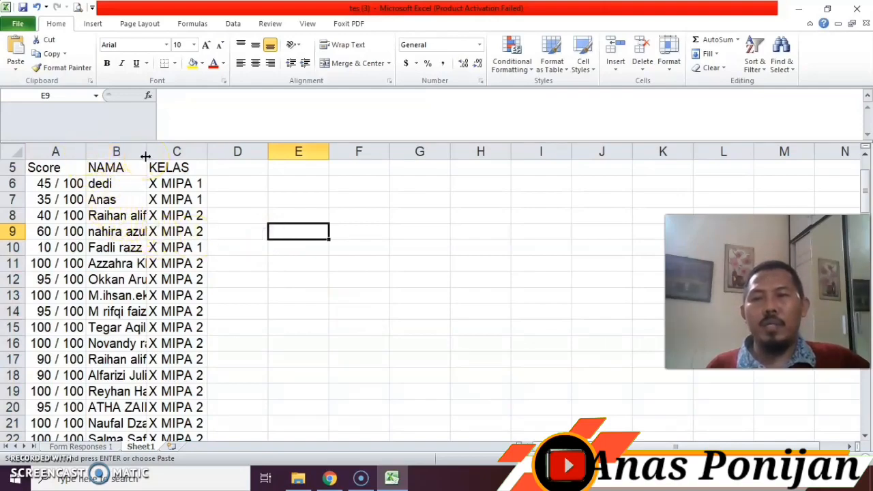
drag(146, 154, 209, 173)
drag(208, 173, 211, 171)
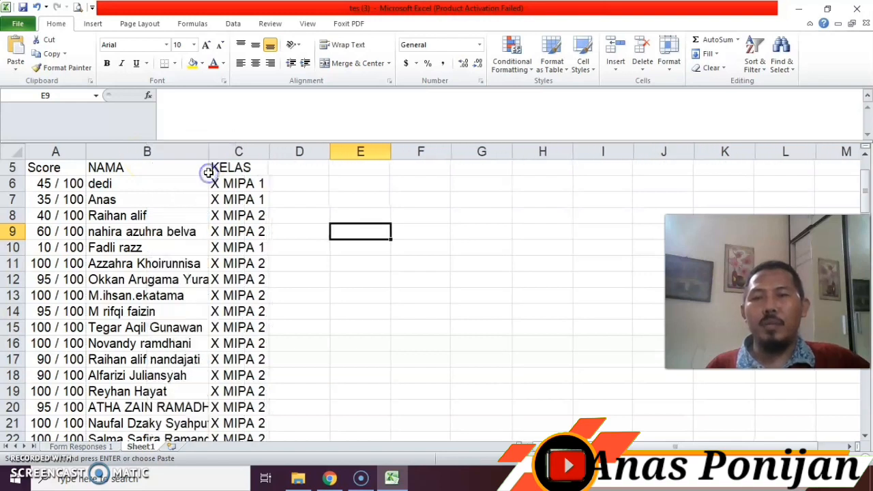
click(300, 229)
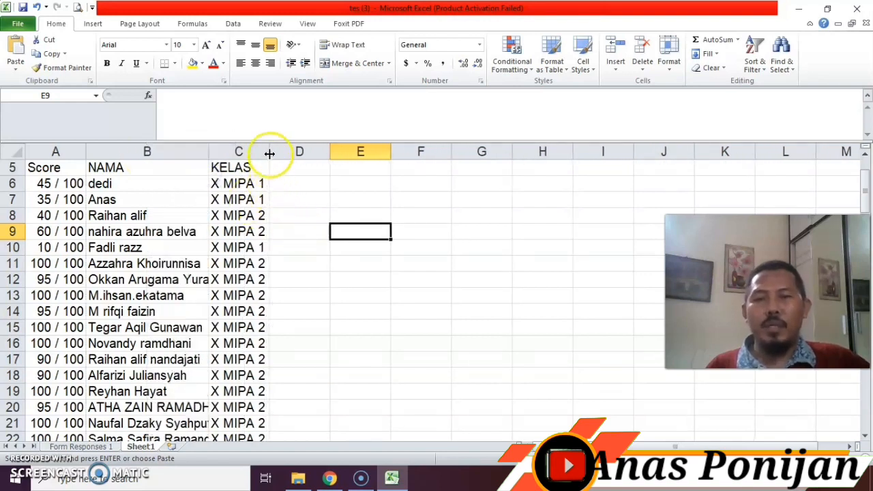
mouse_move(269, 151)
mouse_down()
mouse_move(308, 166)
mouse_move(276, 164)
mouse_up()
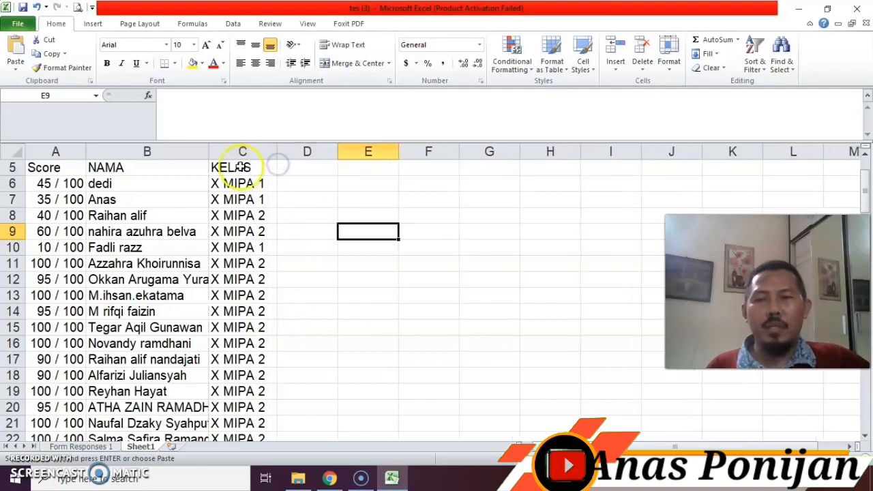
click(213, 159)
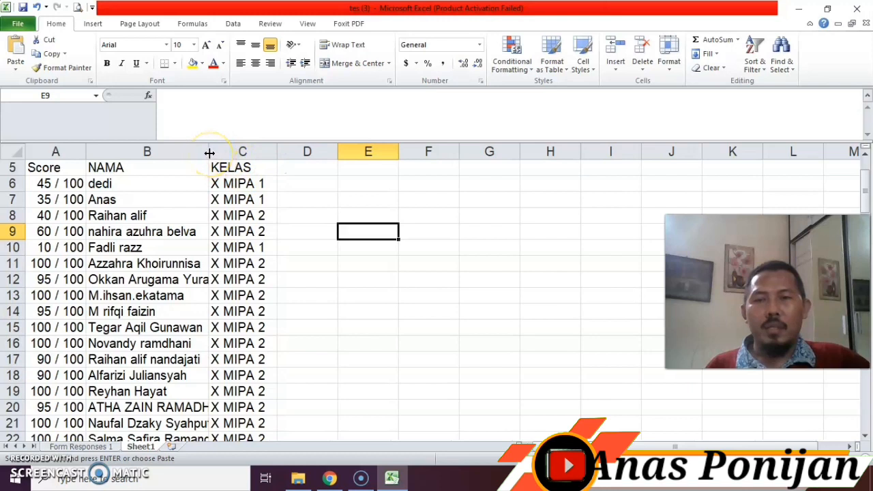
drag(210, 153, 243, 156)
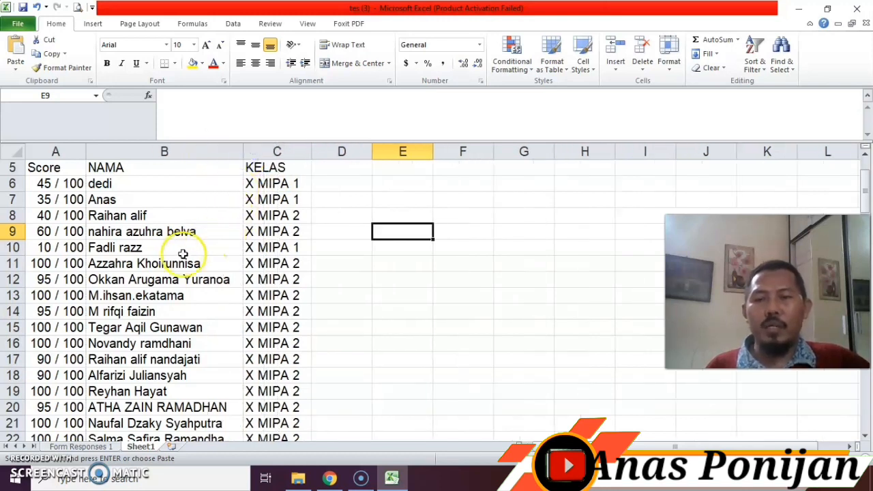
Step: Move the whole Score column from column A to column D so that it follows KELAS
scroll(177, 256, up, 2)
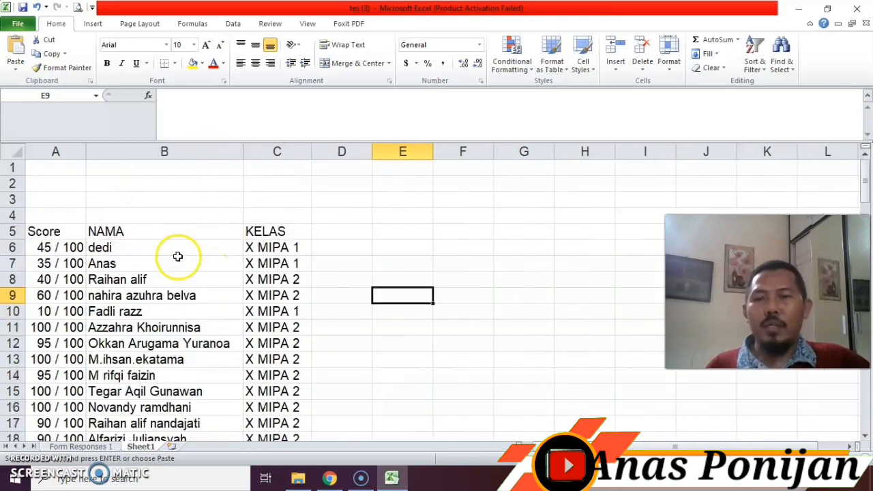
right_click(53, 149)
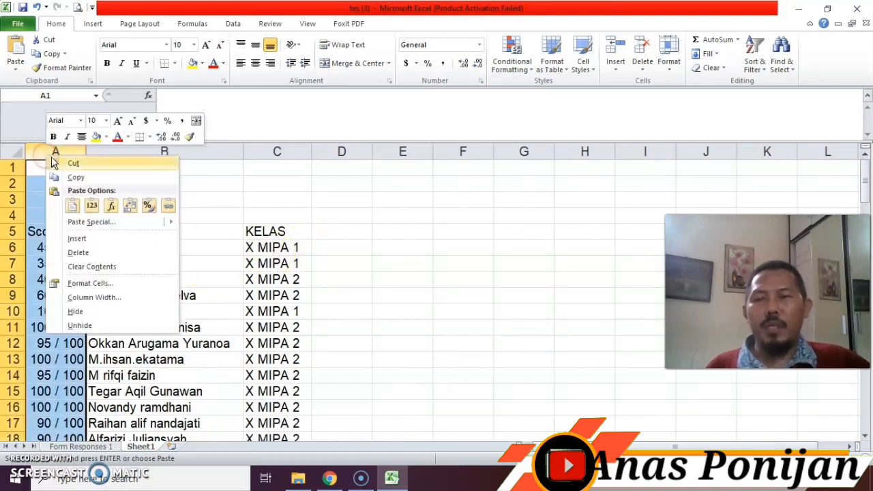
click(75, 165)
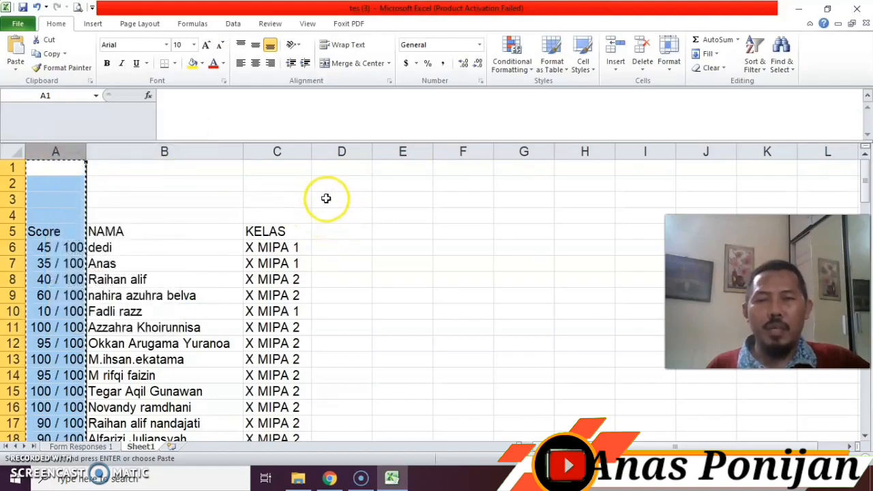
click(337, 169)
right_click(337, 169)
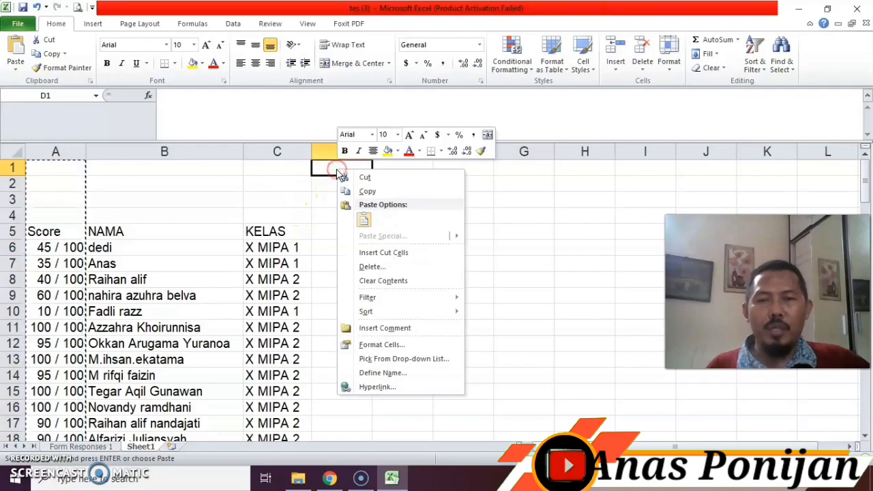
click(364, 217)
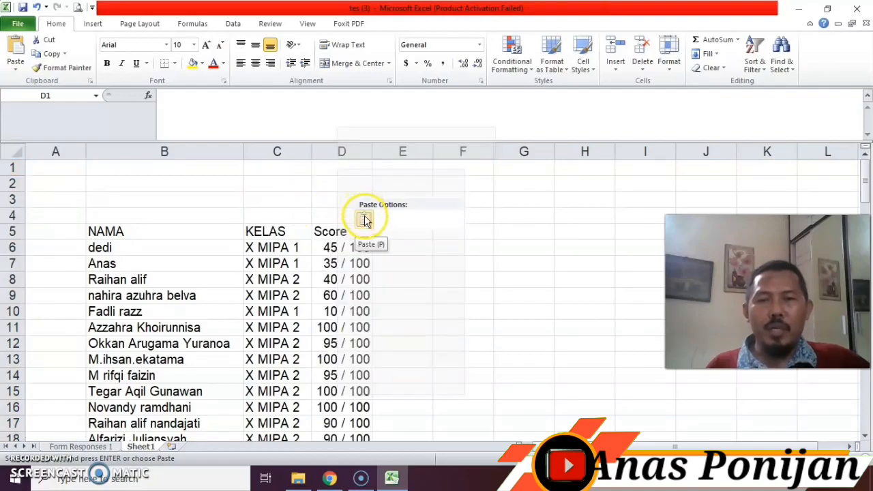
Step: Enter the heading "Nilai" in cell E5, beside the Score heading
click(338, 249)
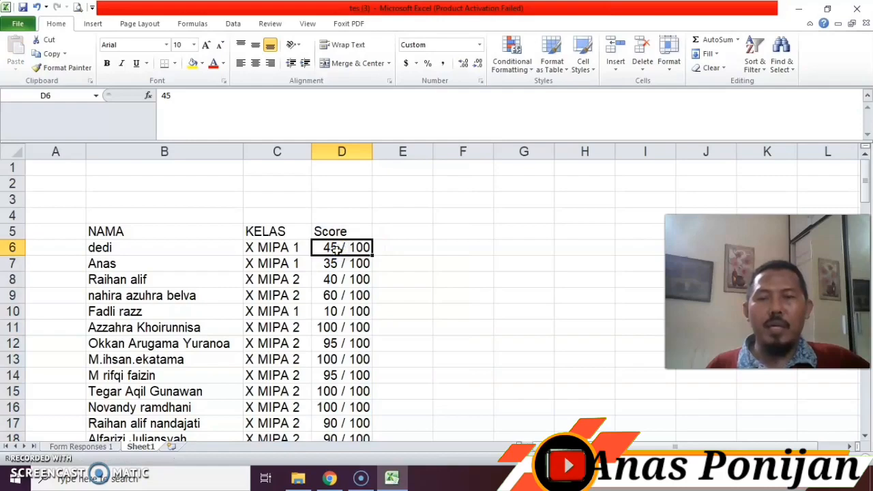
click(331, 247)
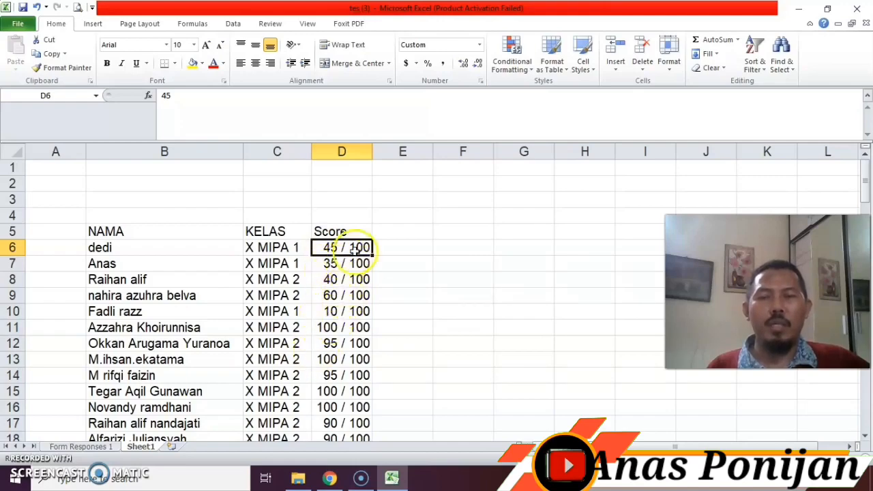
click(384, 251)
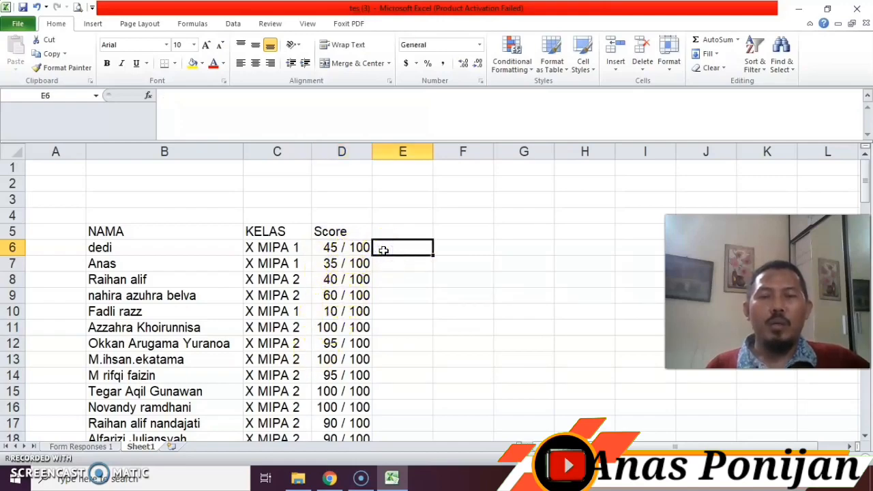
click(390, 233)
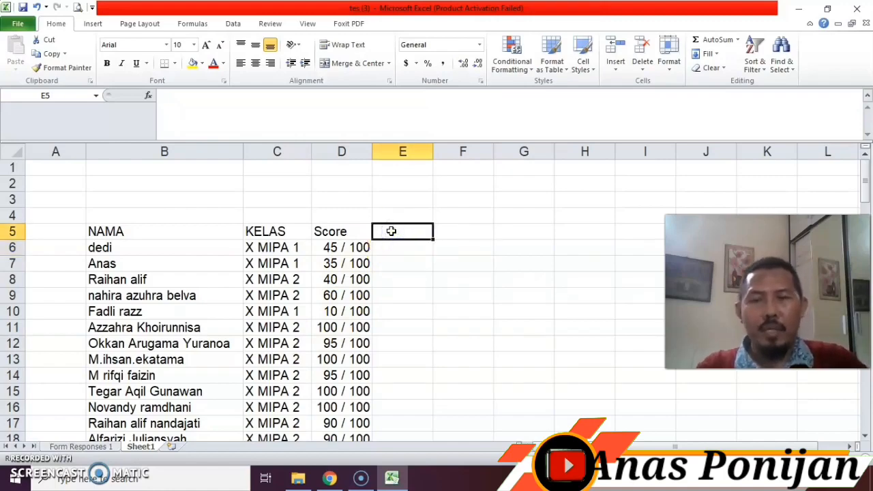
text(Nilai)
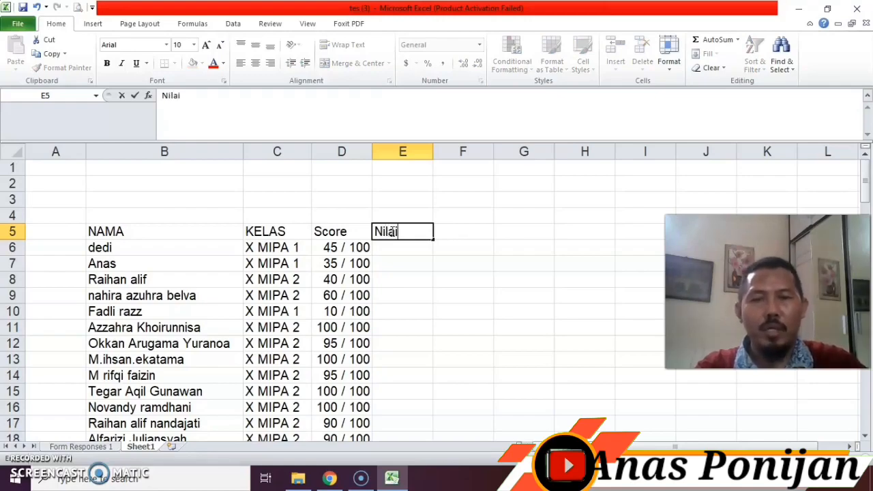
Step: Enter the formula =D6*1 in cell E6 to obtain the first student's score as a plain number
click(388, 252)
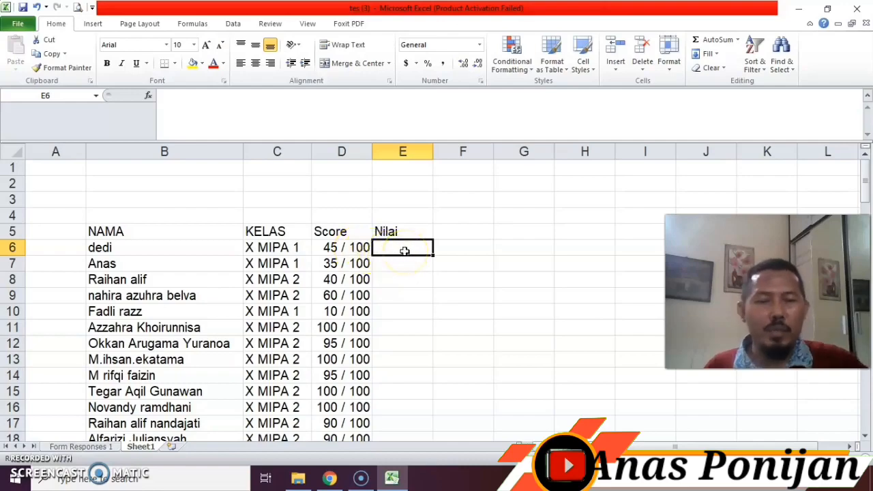
text(=)
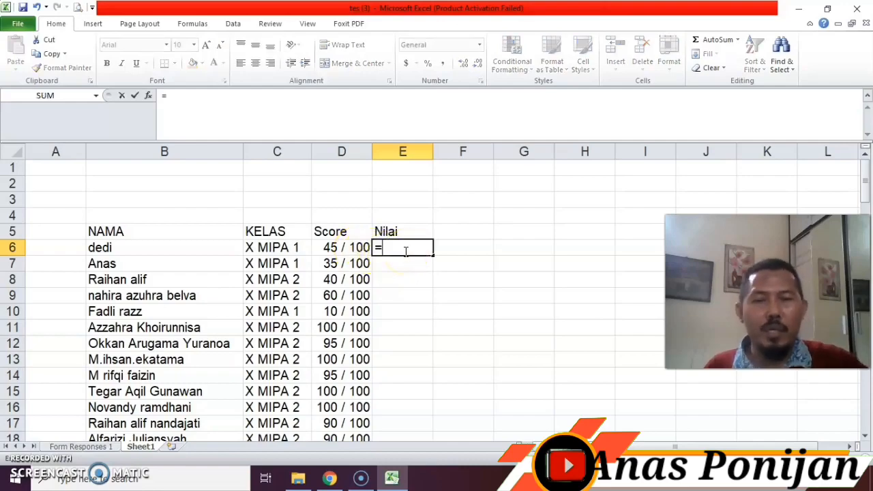
click(352, 248)
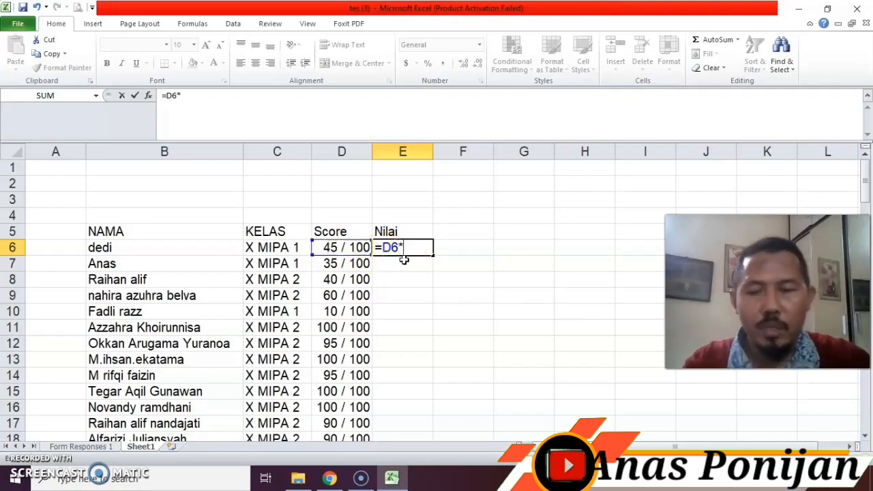
key(Return)
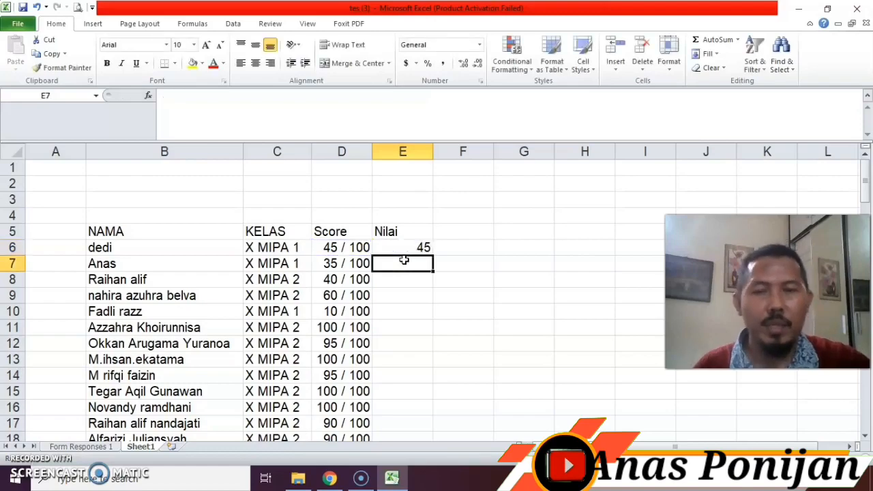
Step: Fill the formula in E6 down the Nilai column through E106, the last student's row
click(414, 247)
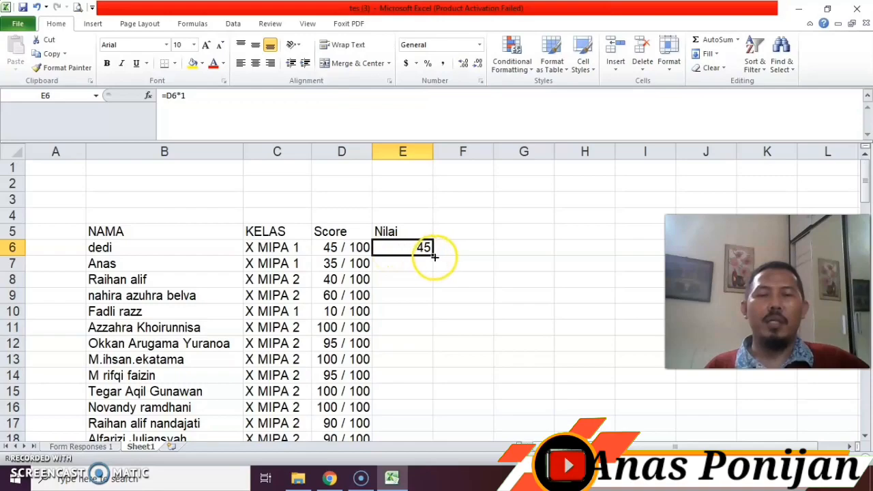
drag(433, 255, 410, 376)
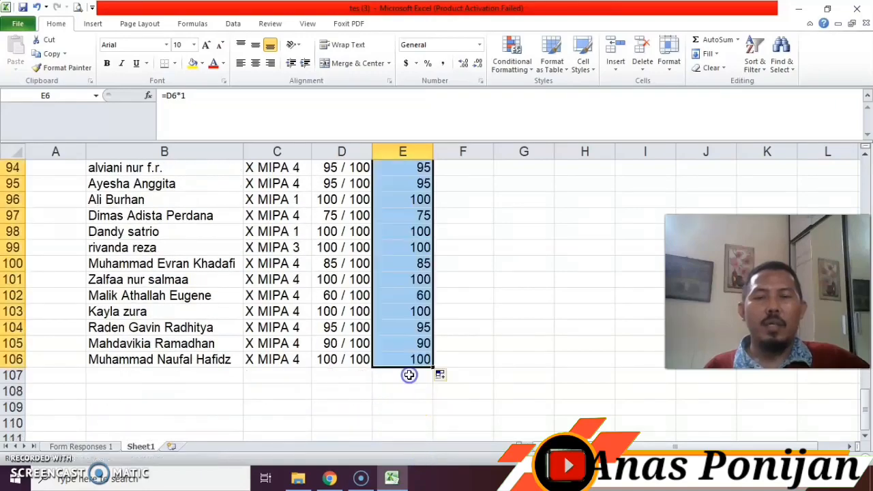
scroll(401, 311, up, 11)
scroll(403, 309, up, 20)
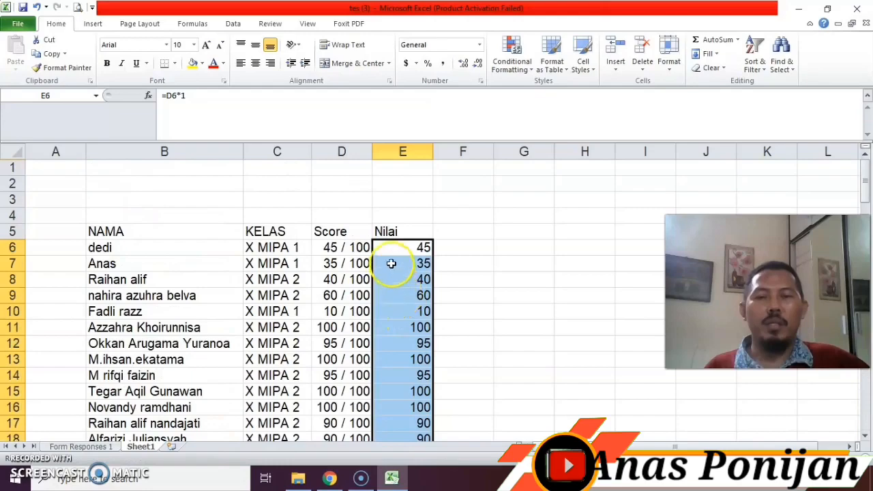
click(391, 256)
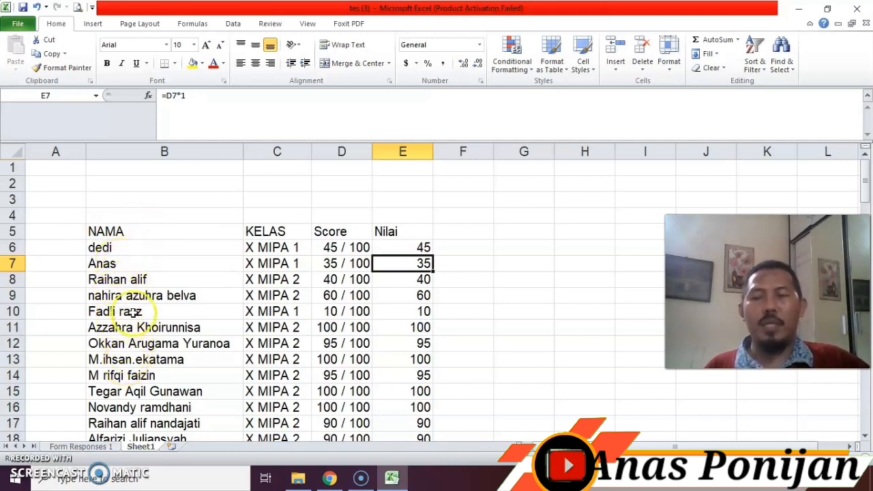
Step: Custom sort the range A5:E106 by NAMA on values from A to Z and review the sorted list
drag(69, 229, 389, 404)
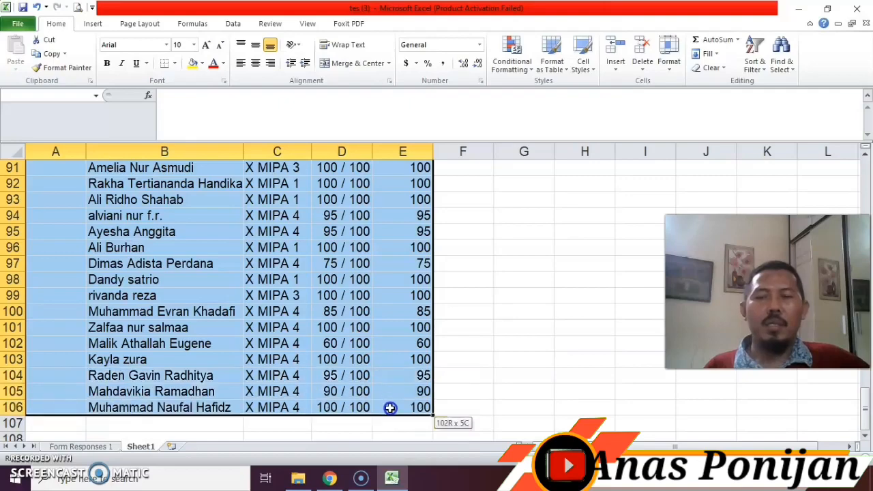
drag(390, 408, 390, 406)
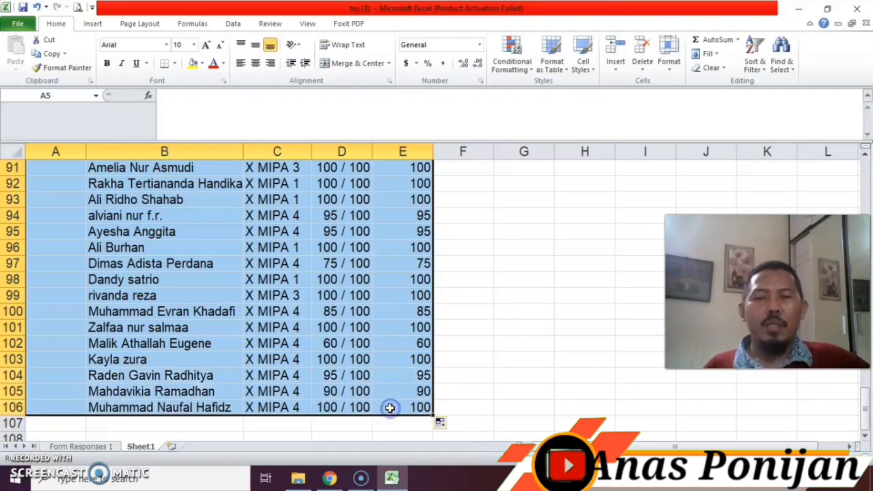
click(765, 68)
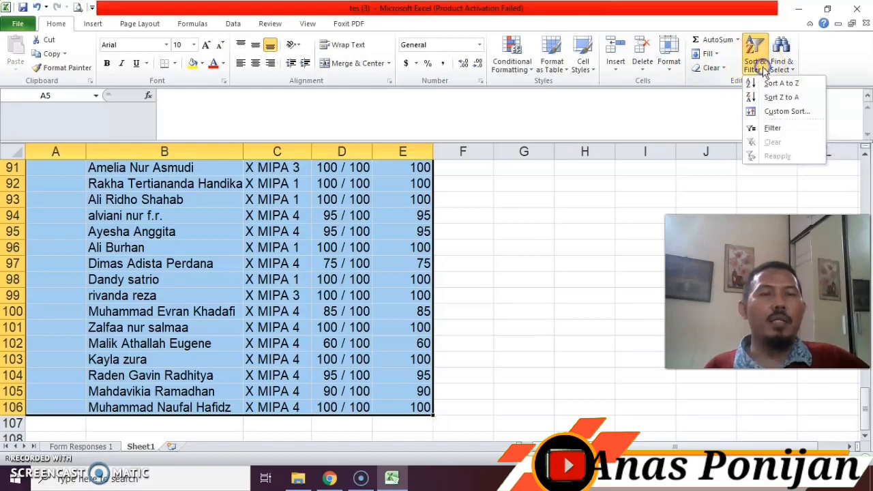
click(778, 112)
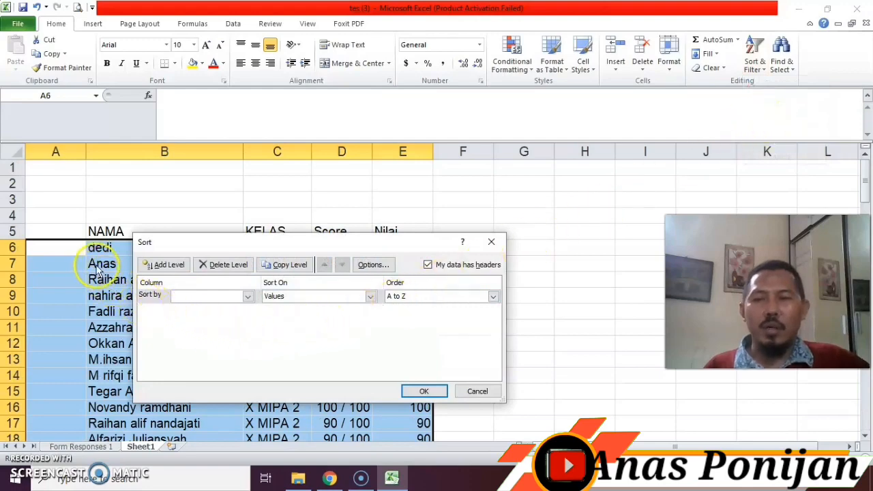
click(247, 297)
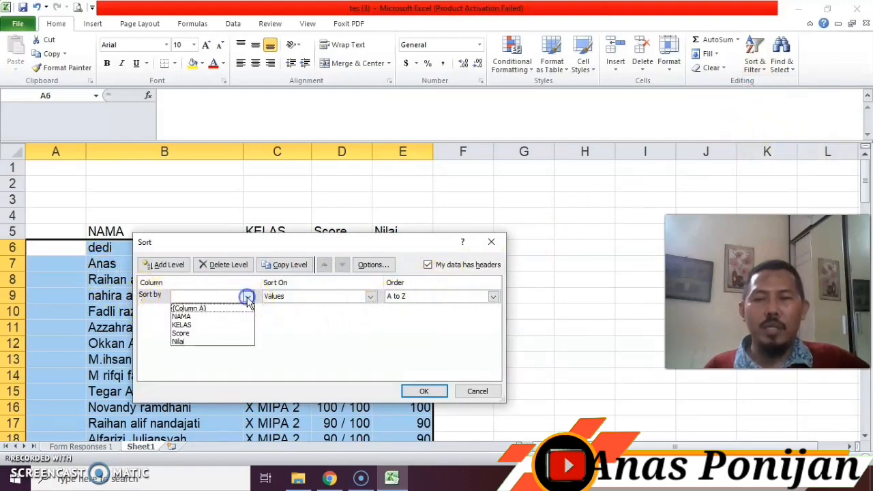
click(201, 319)
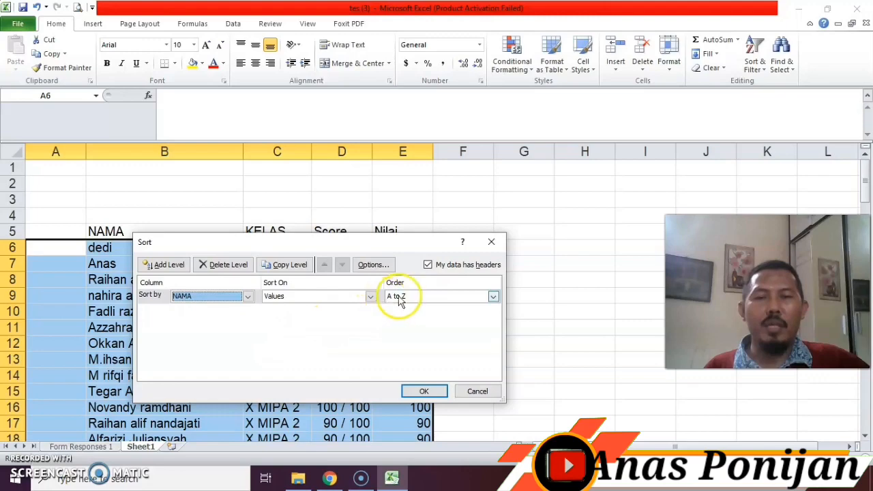
click(425, 390)
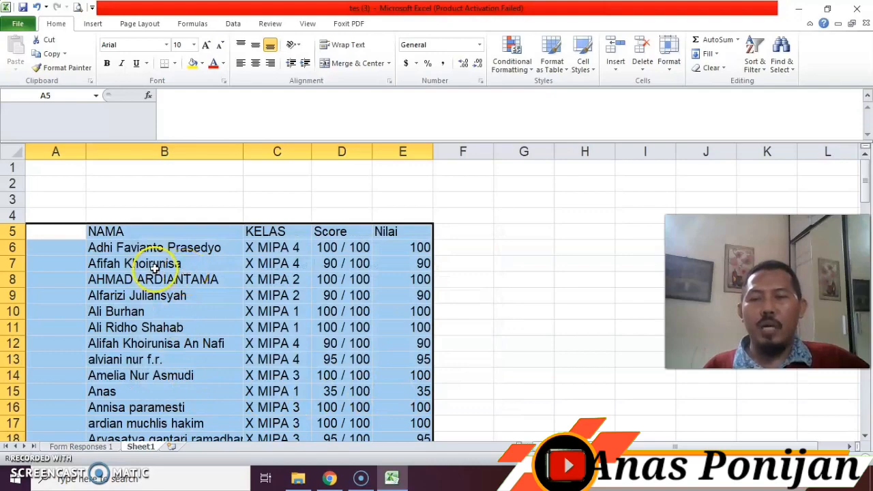
scroll(155, 268, down, 20)
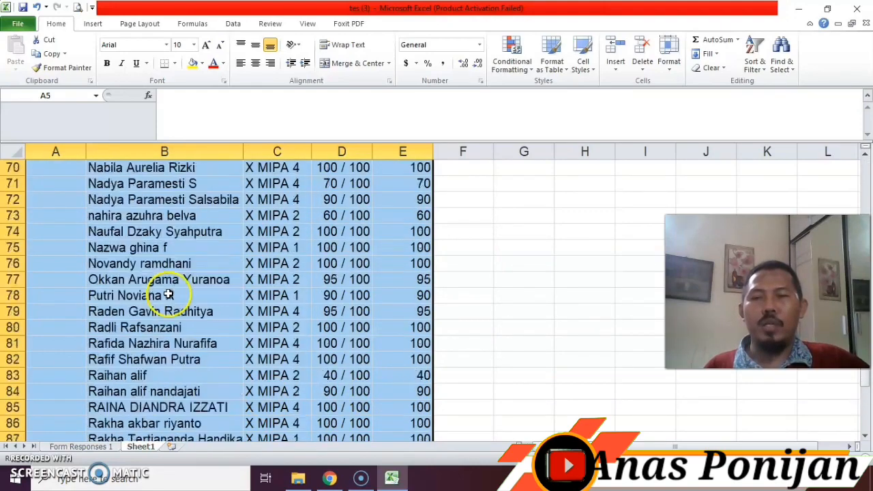
scroll(168, 294, up, 20)
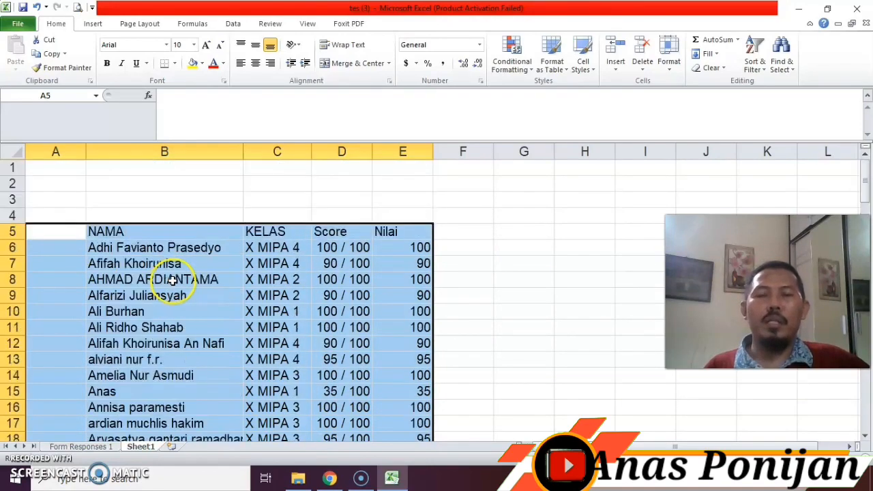
scroll(172, 280, down, 2)
scroll(172, 298, up, 2)
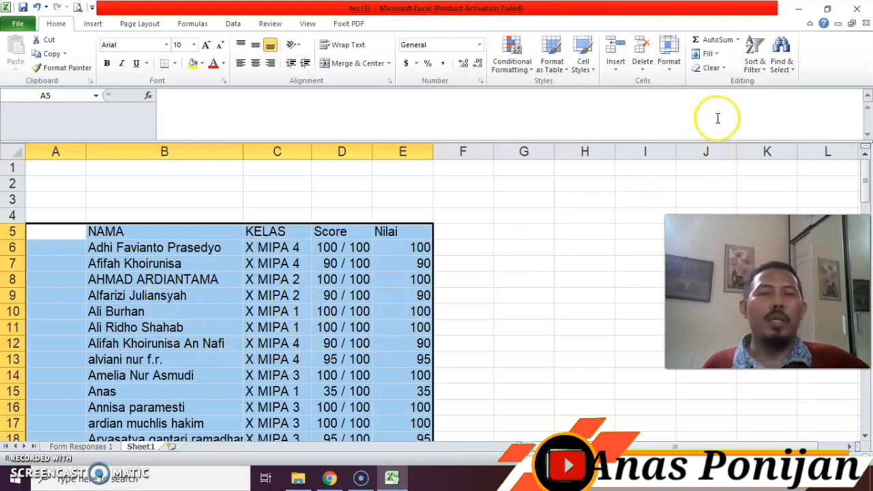
Step: Custom sort the same range by KELAS on values from A to Z and check the class grouping down the list
click(755, 60)
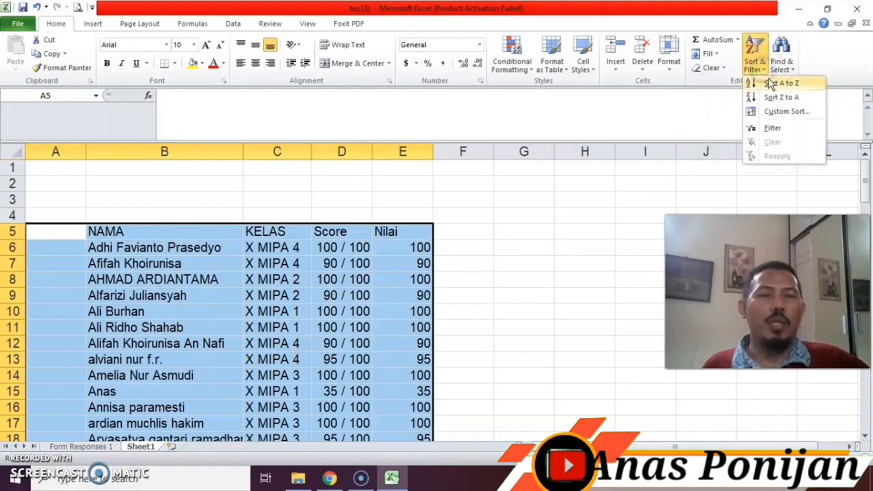
click(782, 114)
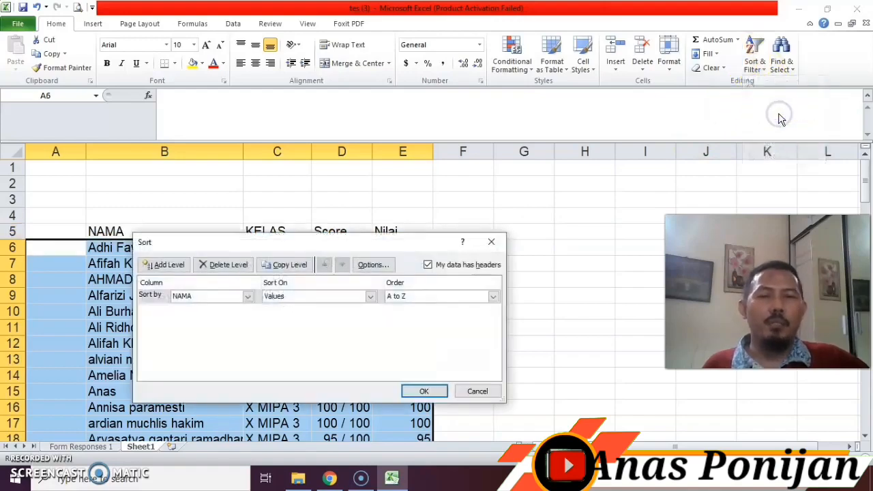
click(249, 297)
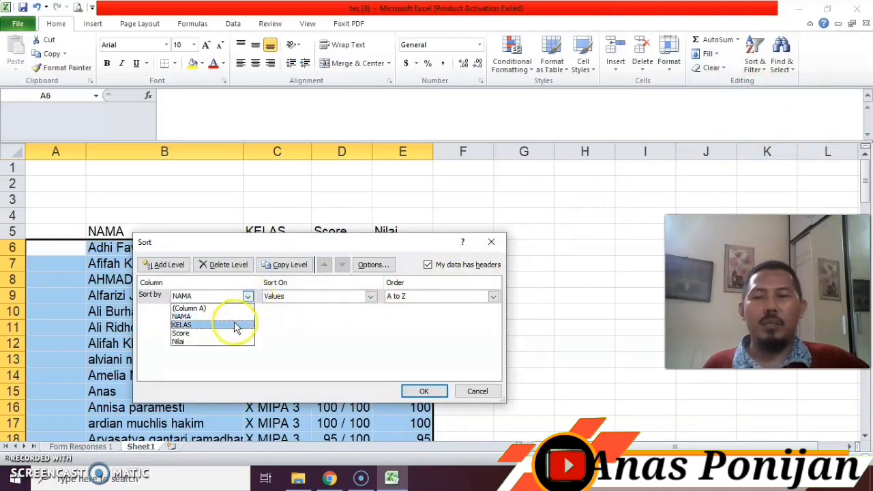
click(234, 327)
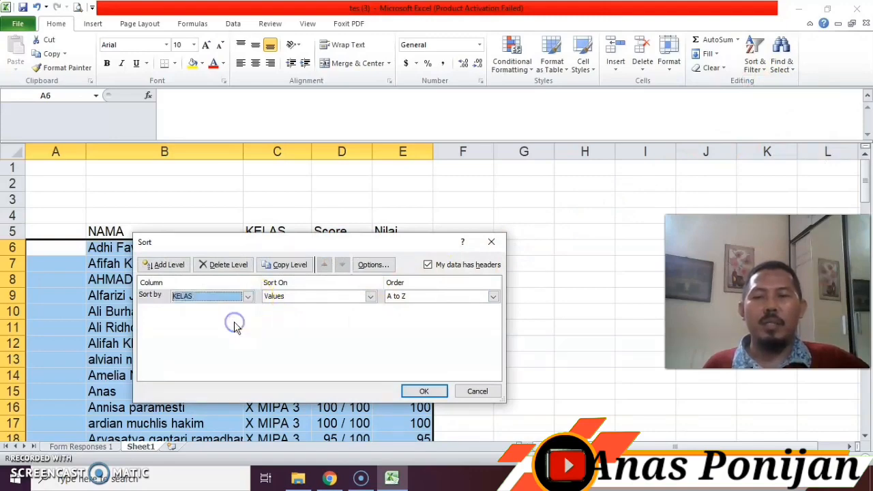
click(424, 391)
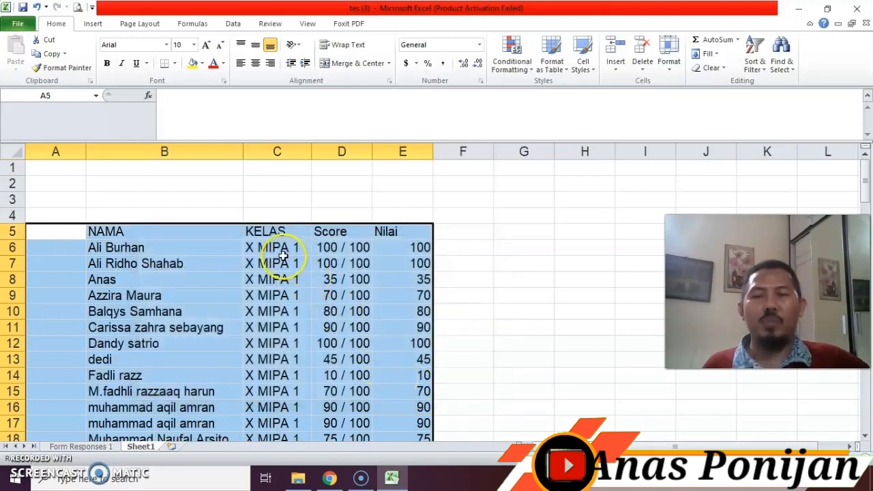
scroll(283, 256, down, 20)
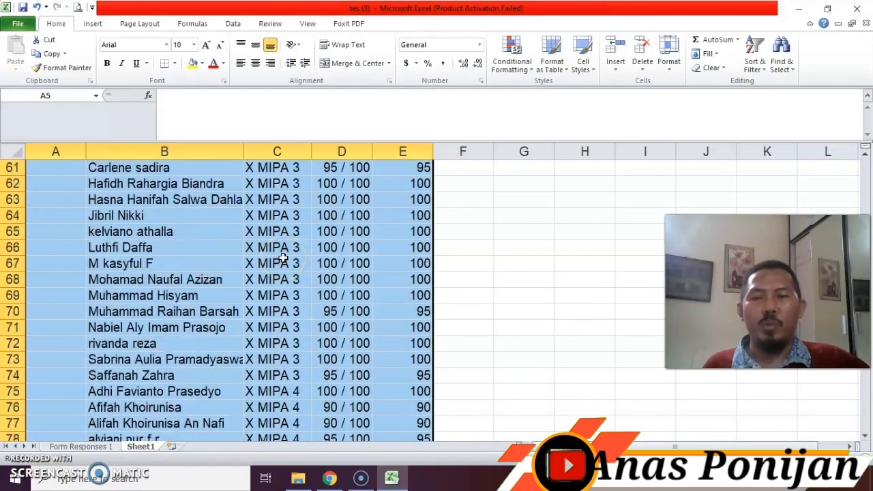
scroll(283, 258, down, 11)
scroll(290, 264, up, 7)
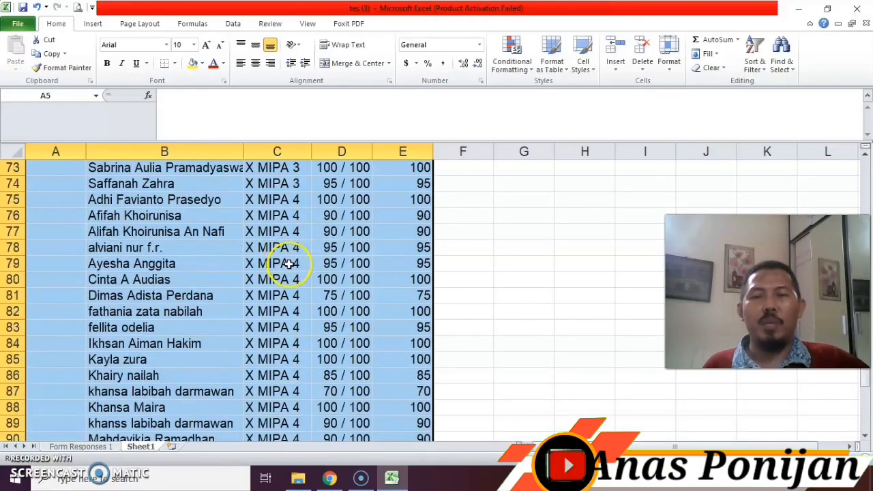
Step: Apply all borders to the sorted table range A5:E106
scroll(290, 264, up, 20)
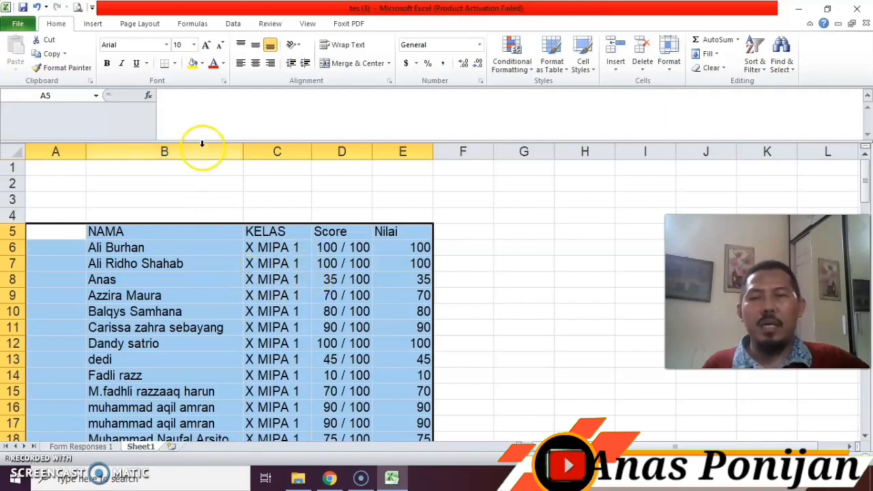
click(175, 63)
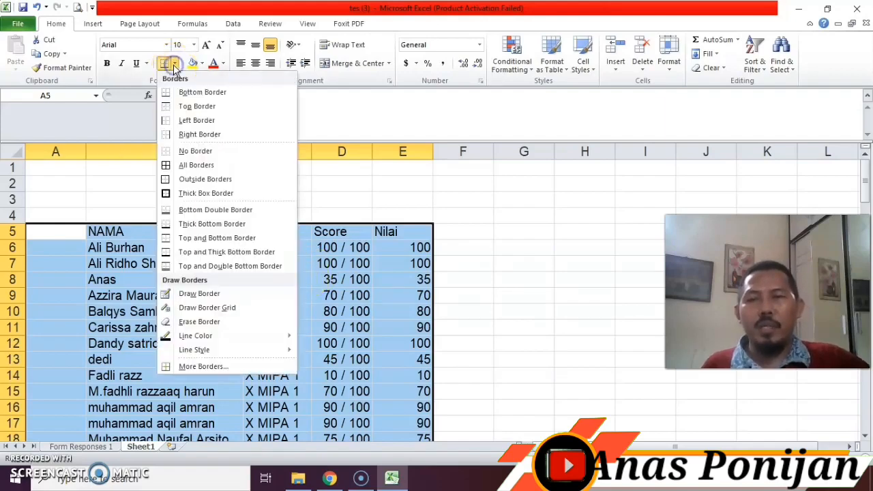
click(174, 166)
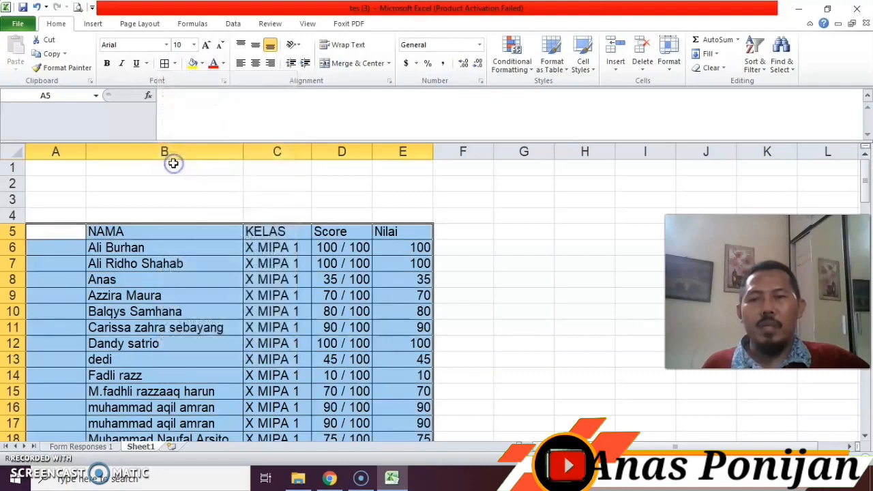
Step: Enter the column header No in cell A5, beside NAMA
click(56, 234)
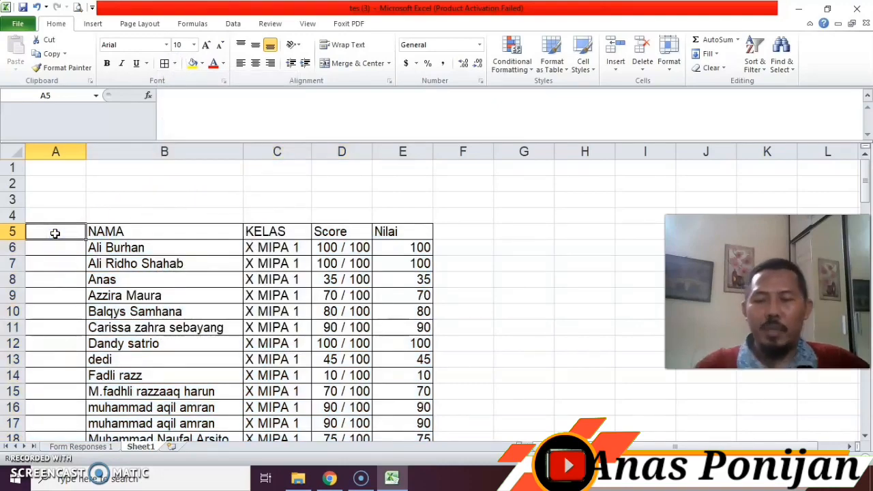
text(No)
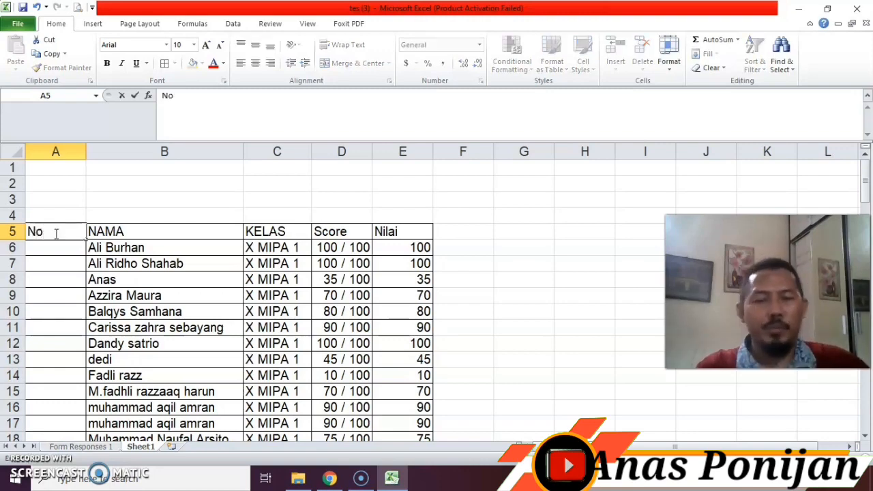
key(Return)
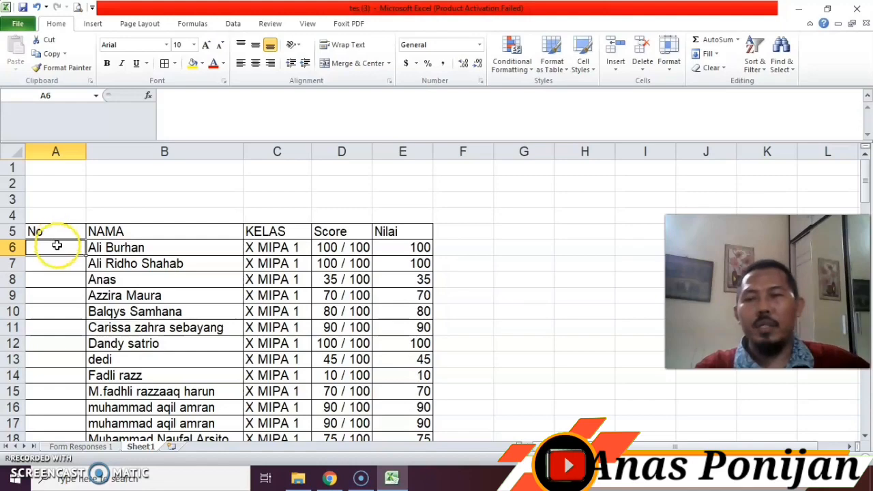
Step: Number the first three students 1, 2 and 3 from cell A6 and fill the series down to A106
click(57, 247)
text(1)
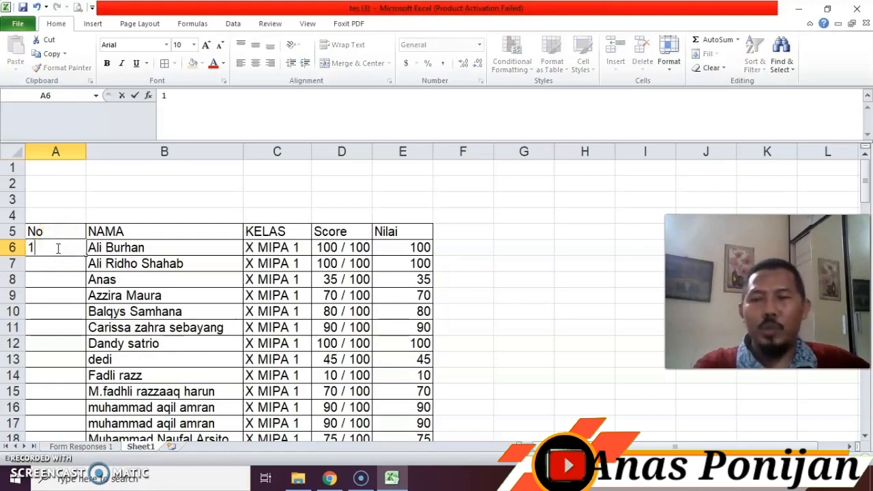
key(Return)
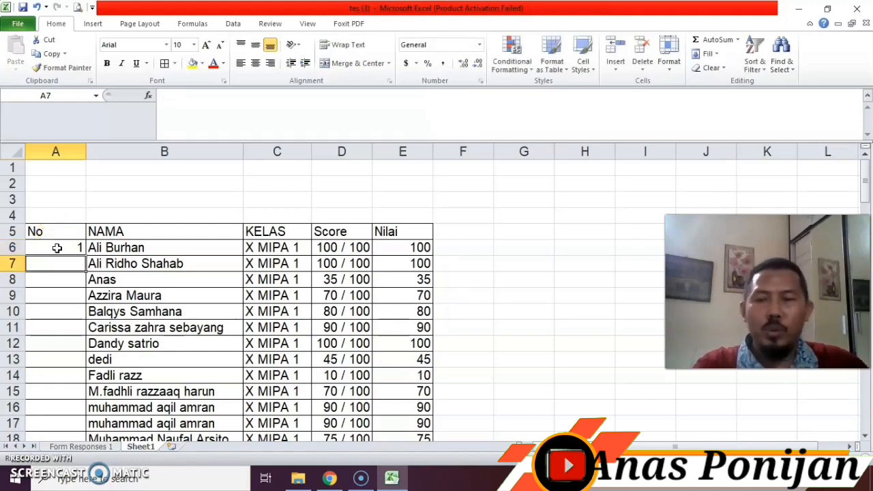
text(2)
key(Return)
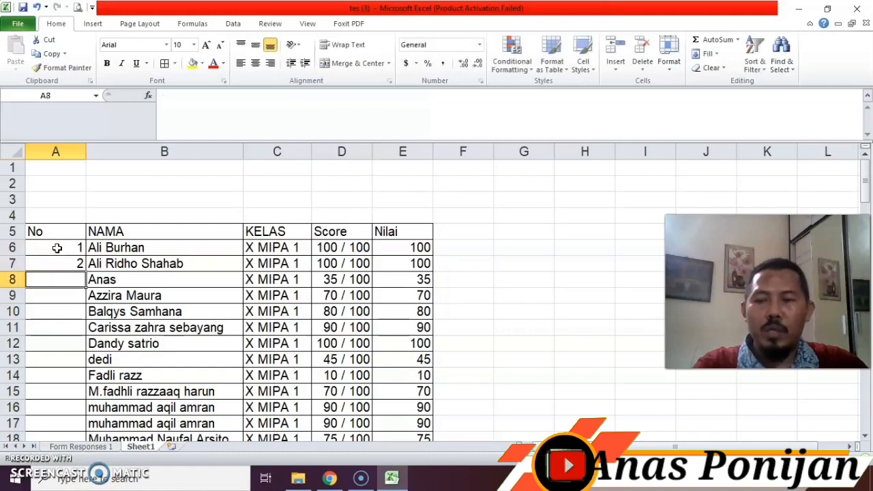
text(3)
key(Return)
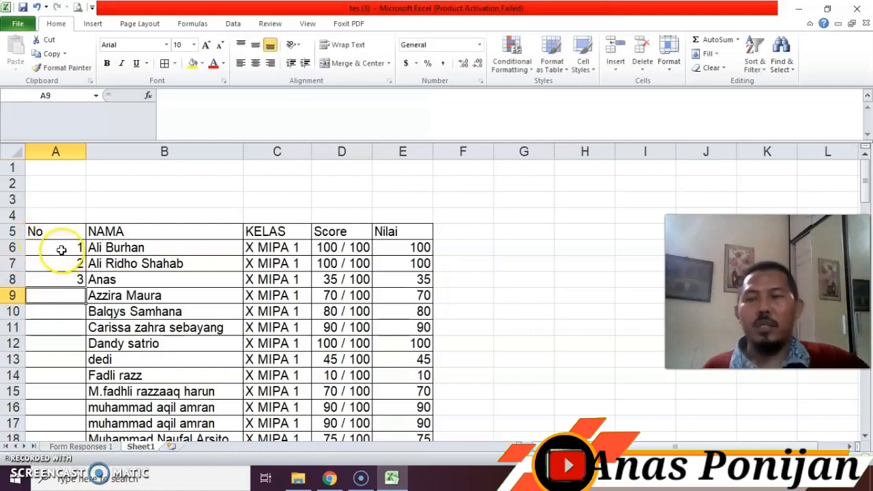
drag(62, 250, 70, 408)
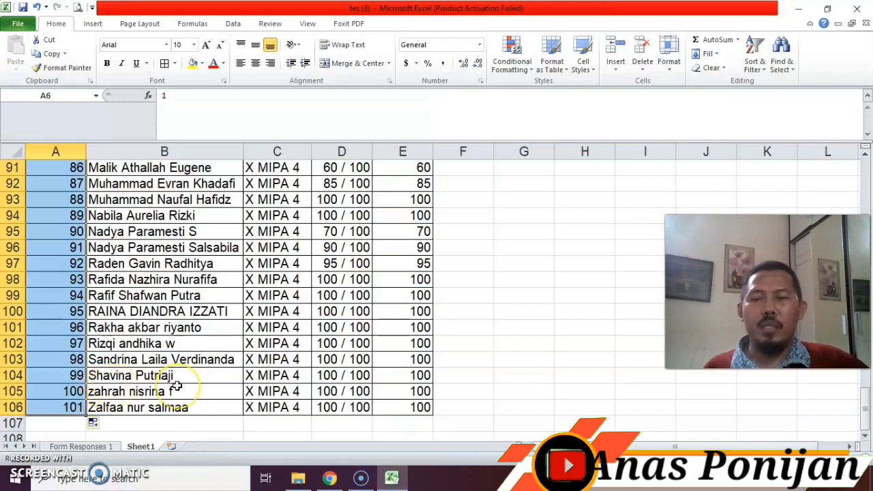
scroll(176, 387, up, 20)
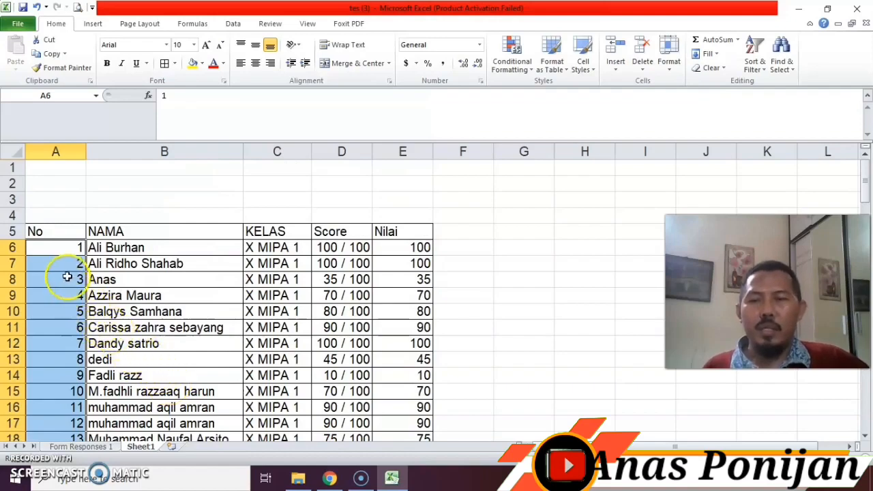
Step: Center the No header in A5 and narrow column A to suit the numbers
click(37, 232)
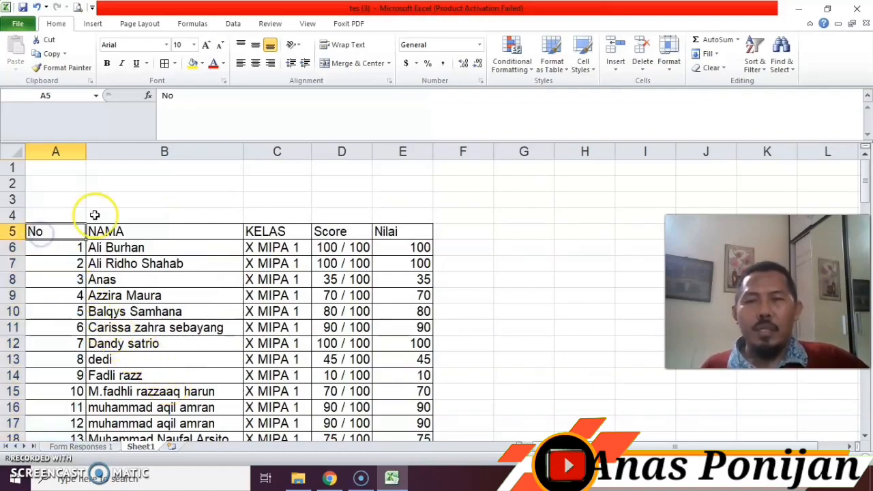
click(255, 63)
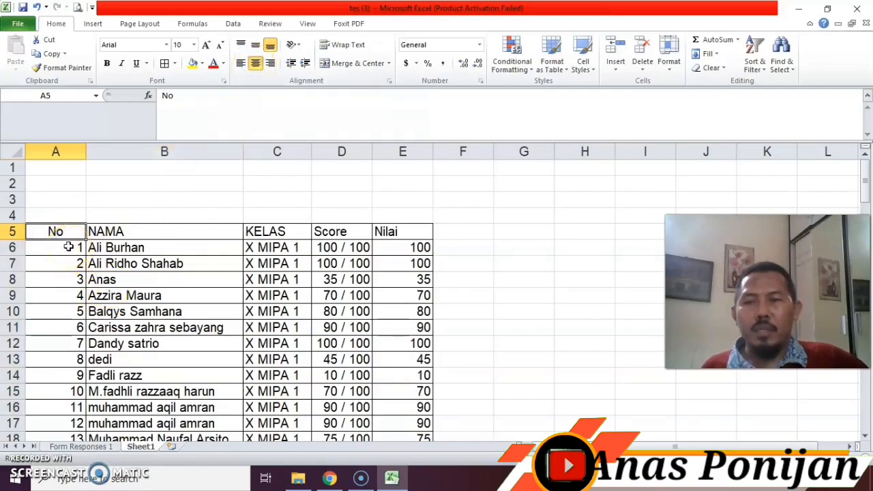
drag(87, 153, 61, 151)
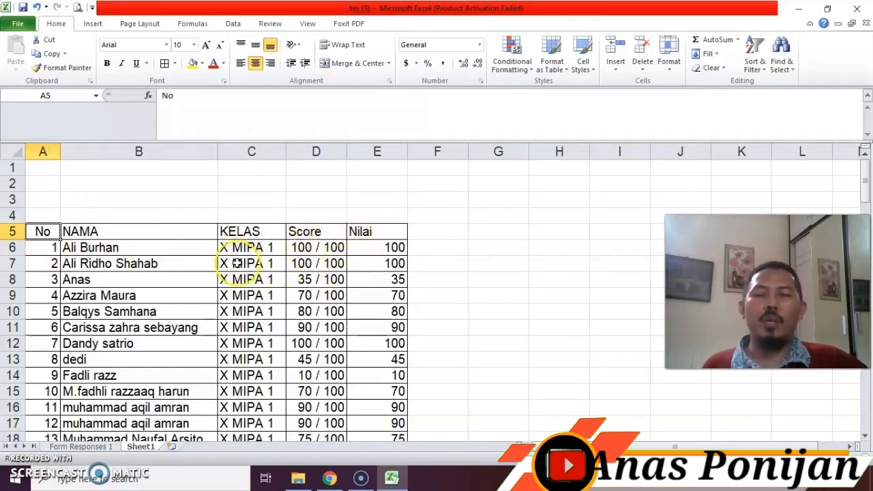
Step: Look through the numbered list to its last row and hide the Score column D
scroll(235, 263, down, 10)
scroll(235, 263, down, 16)
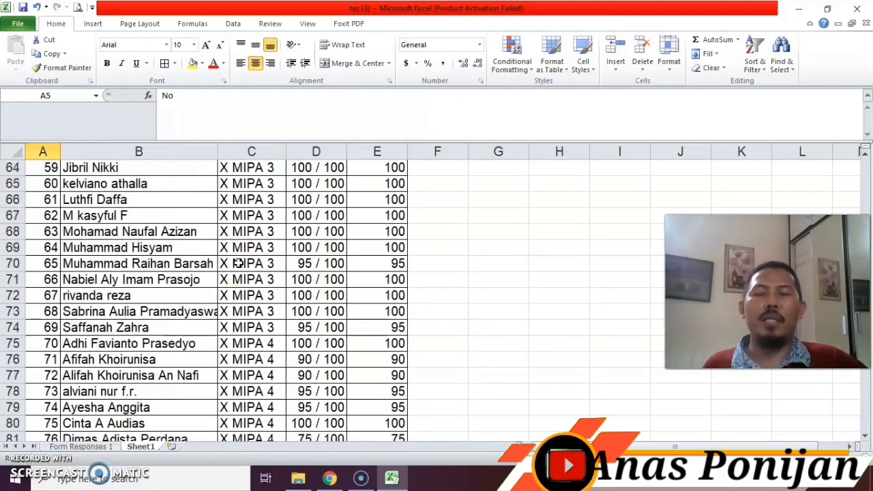
scroll(236, 264, down, 7)
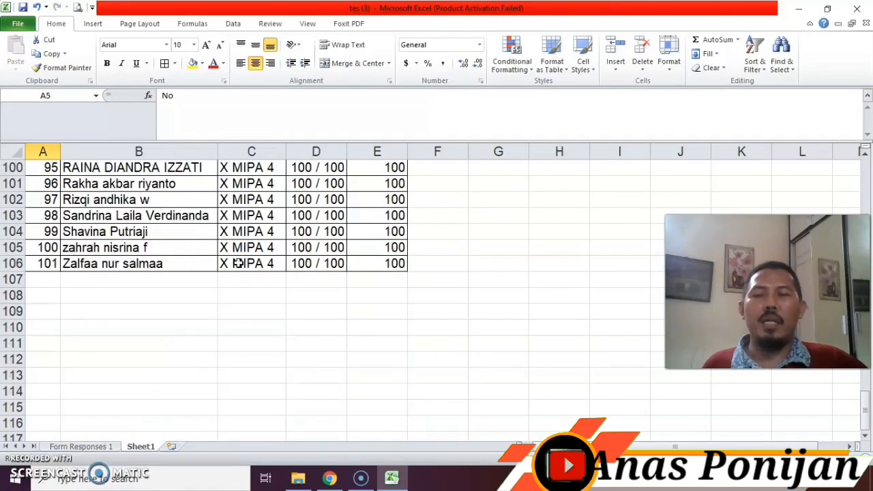
scroll(235, 264, up, 9)
scroll(236, 264, up, 20)
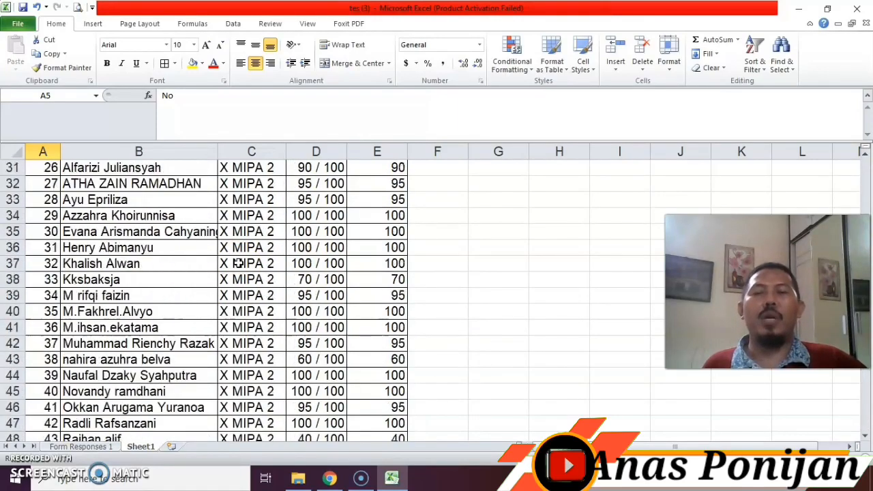
right_click(313, 143)
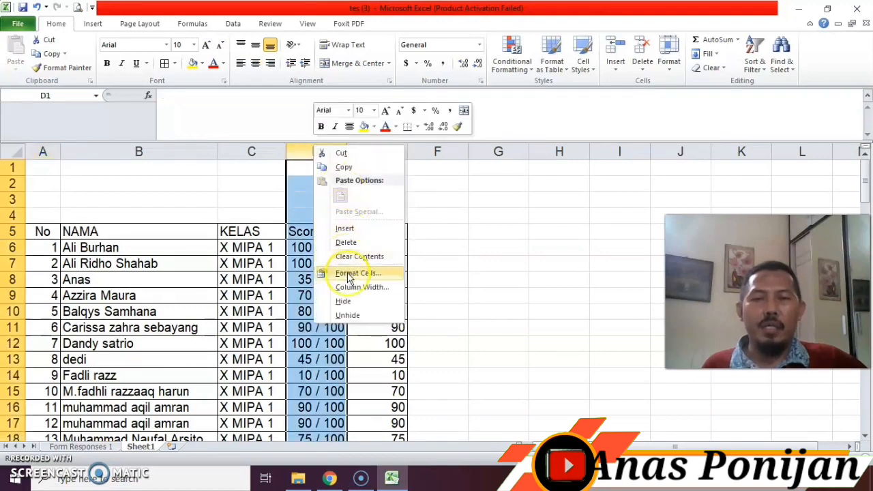
click(343, 301)
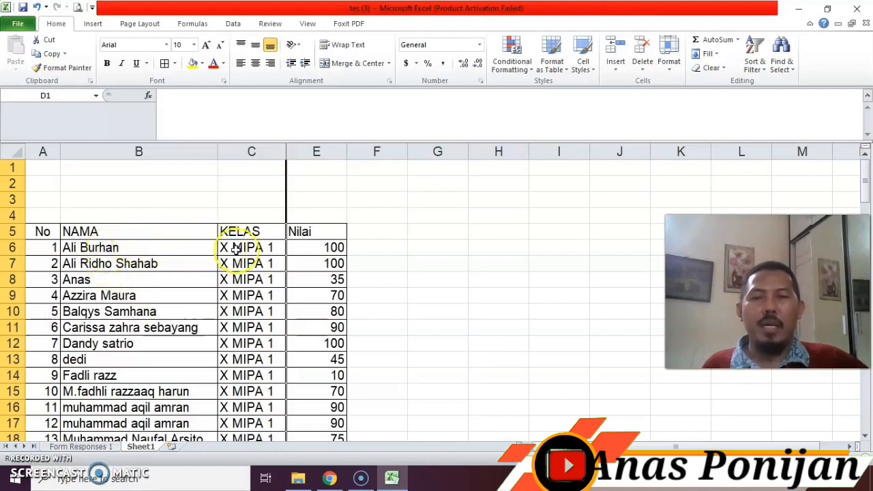
Step: Rename the worksheet Sheet1 as NILAI
right_click(147, 451)
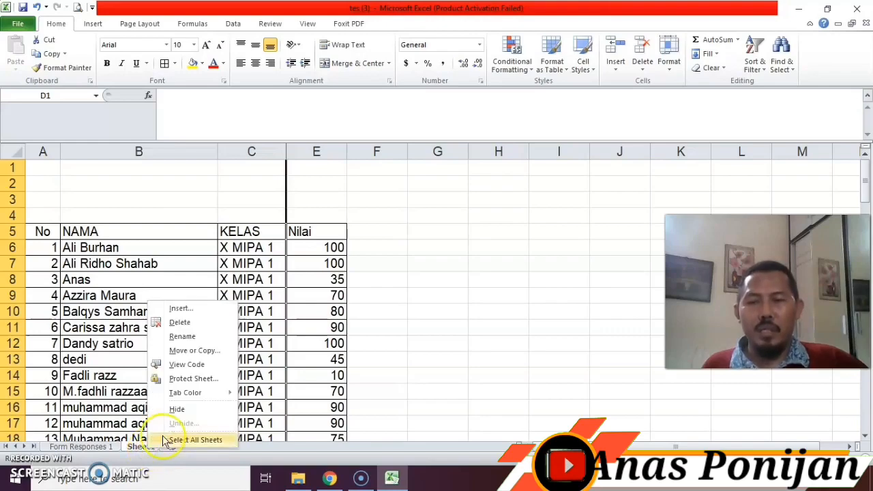
click(182, 336)
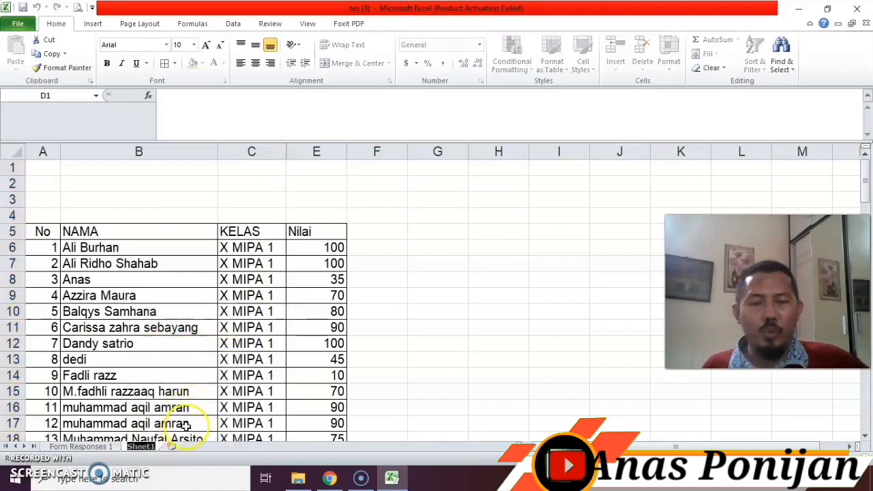
key(BackSpace)
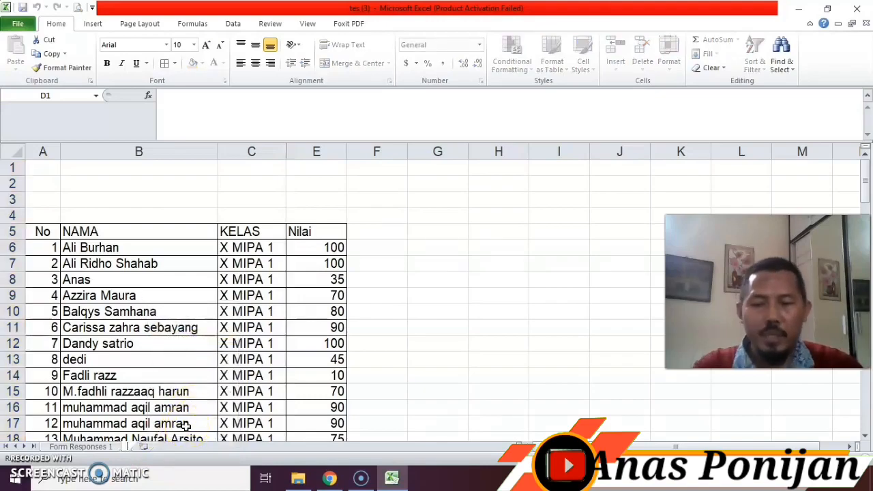
text(NILAI)
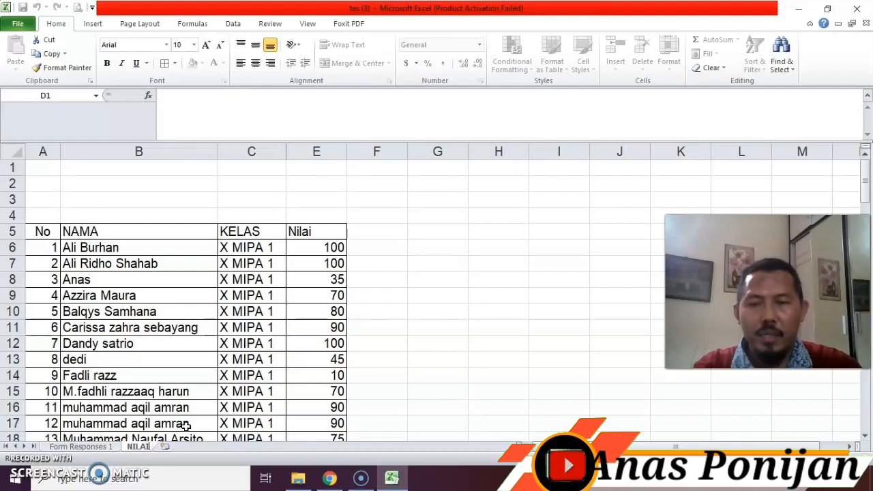
click(57, 180)
Step: Enter the title DAFTAR NILAI PH FISIKA in cell A1 above the table
click(55, 166)
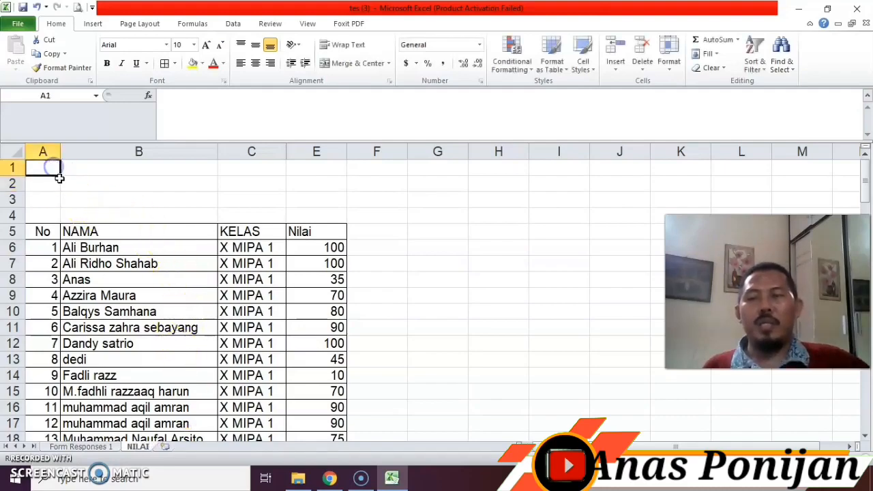
text(DAF)
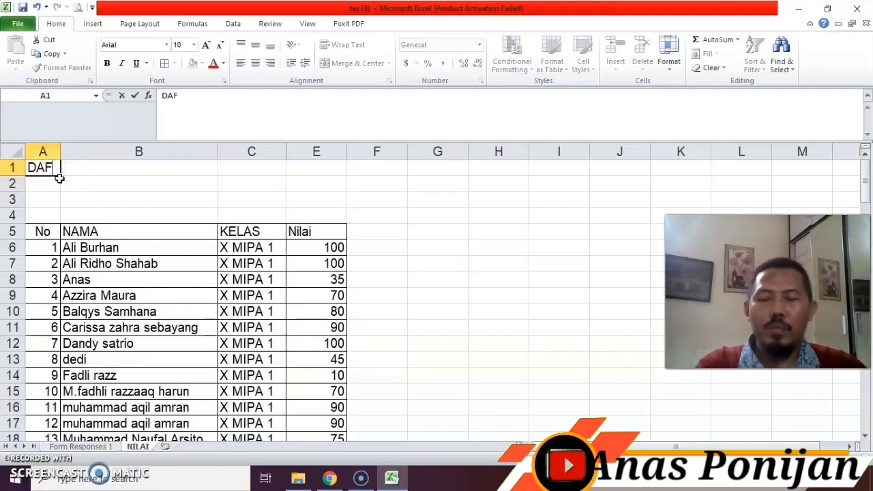
text(TAR NIA)
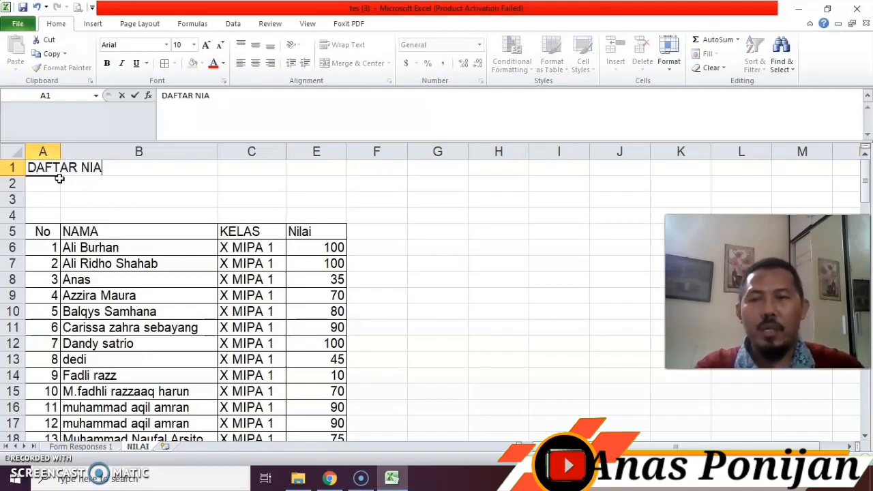
key(BackSpace)
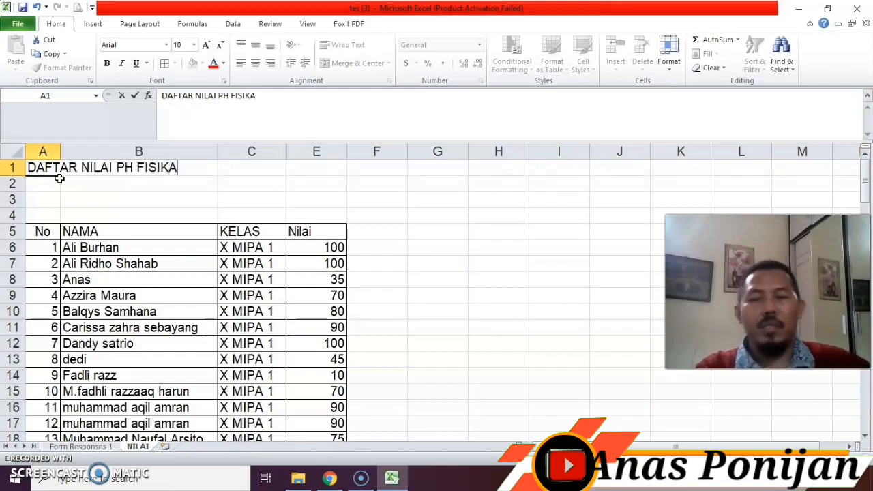
Step: Enter the second heading line SEMESTER 2 TAHUN 2019/2020 in cell A2
click(59, 181)
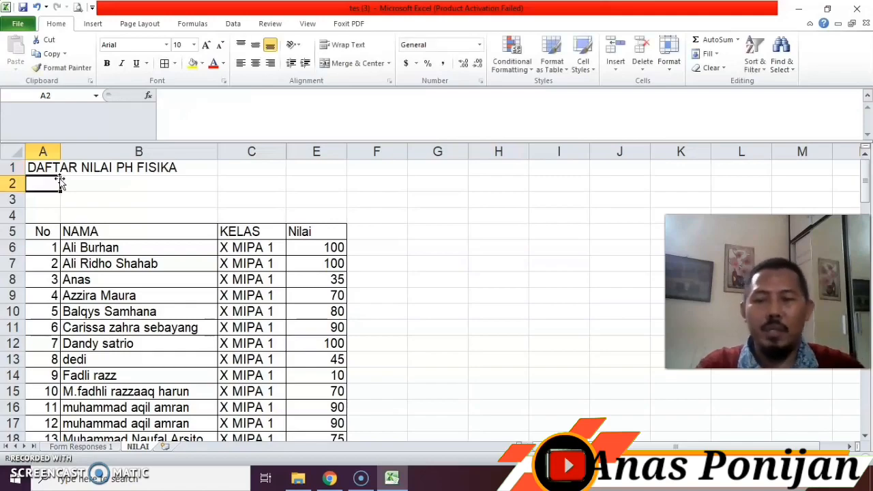
text(SEMESTER)
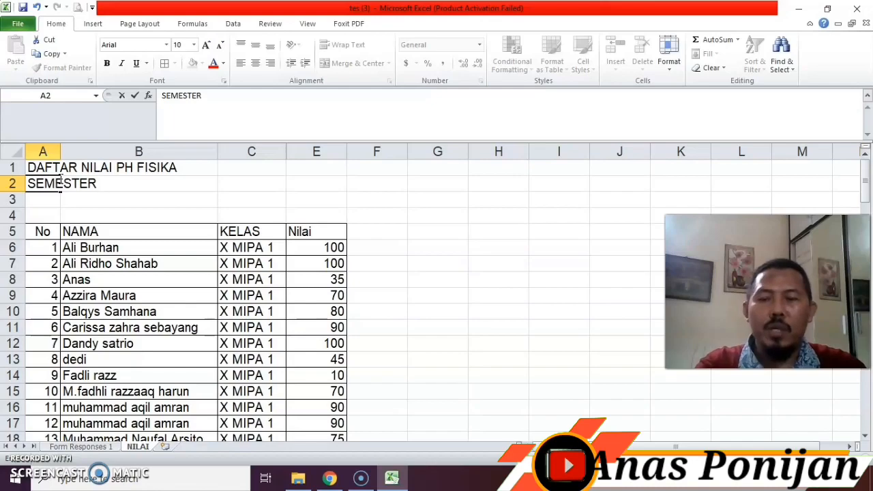
text(2 T)
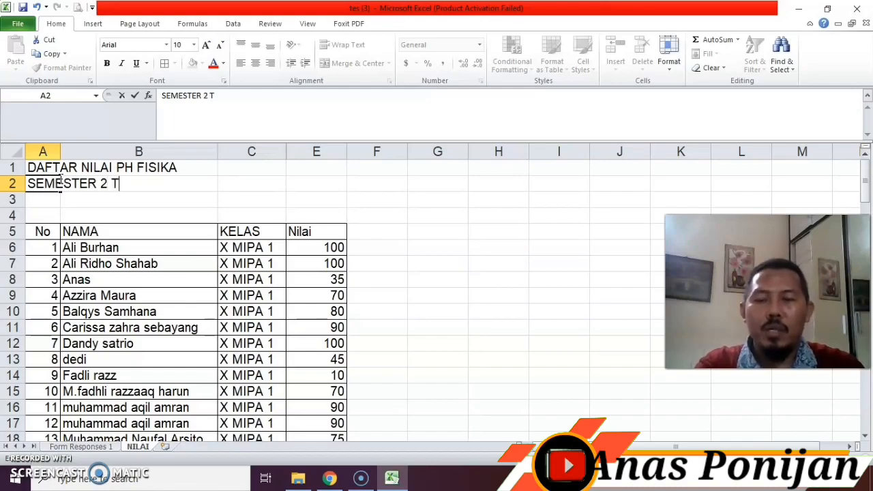
text(AHUN 2019/2020)
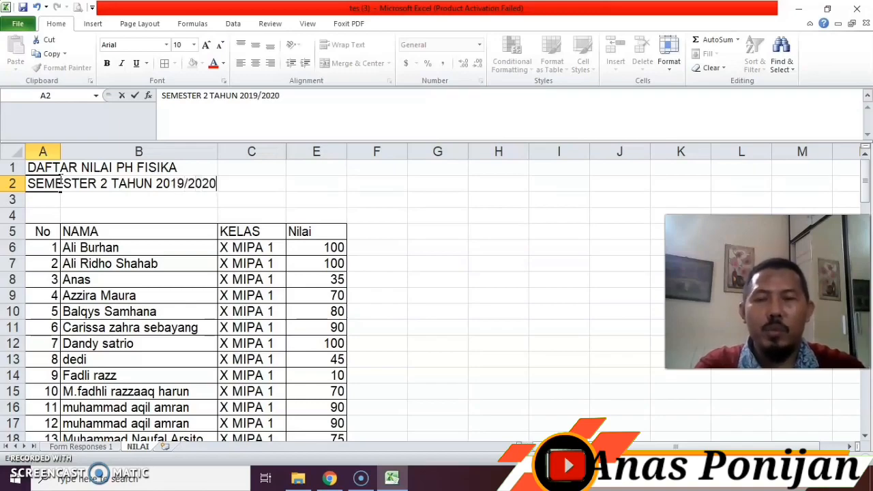
key(Return)
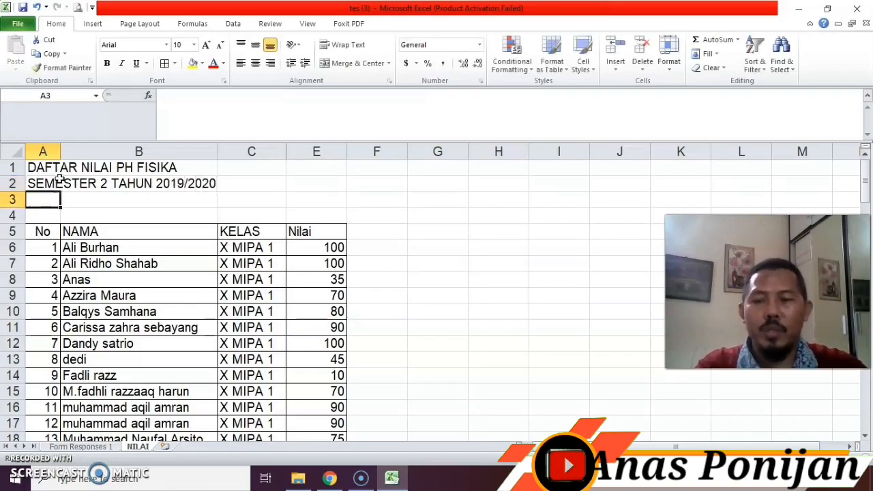
Step: Enter the third heading line SMA Islam PB. Soedirman Bekasi in cell A3
text(S)
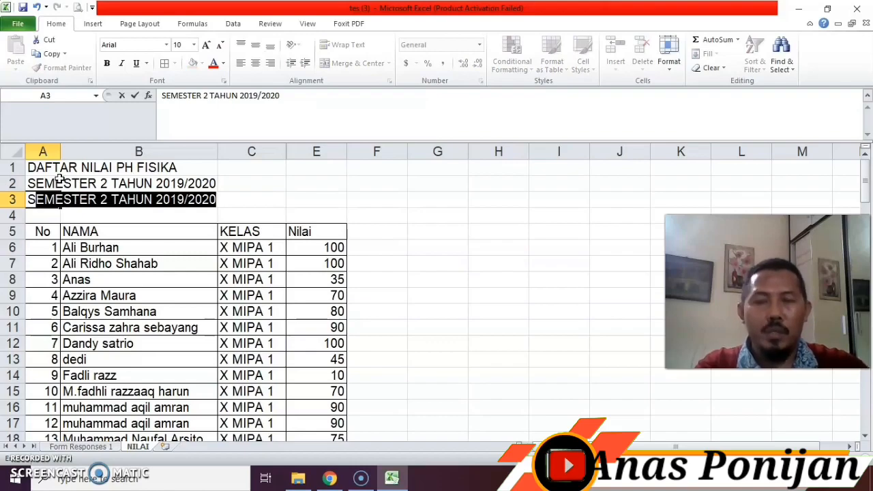
key(BackSpace)
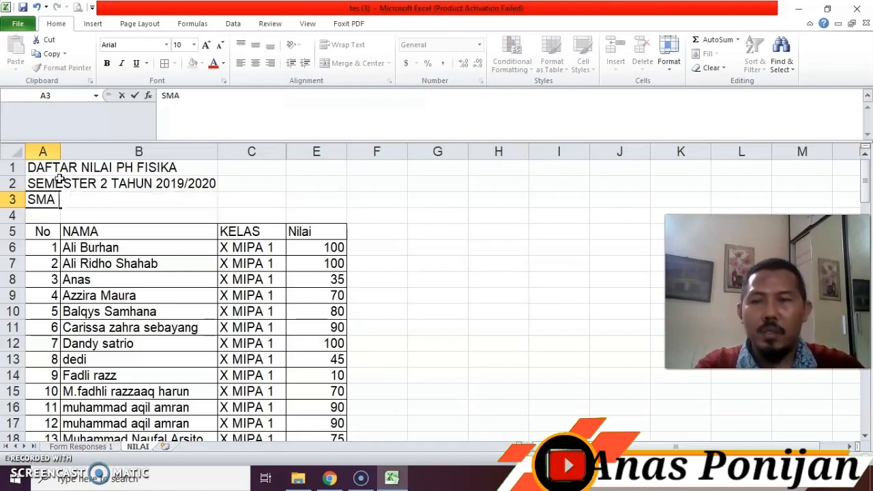
text(MA Islam)
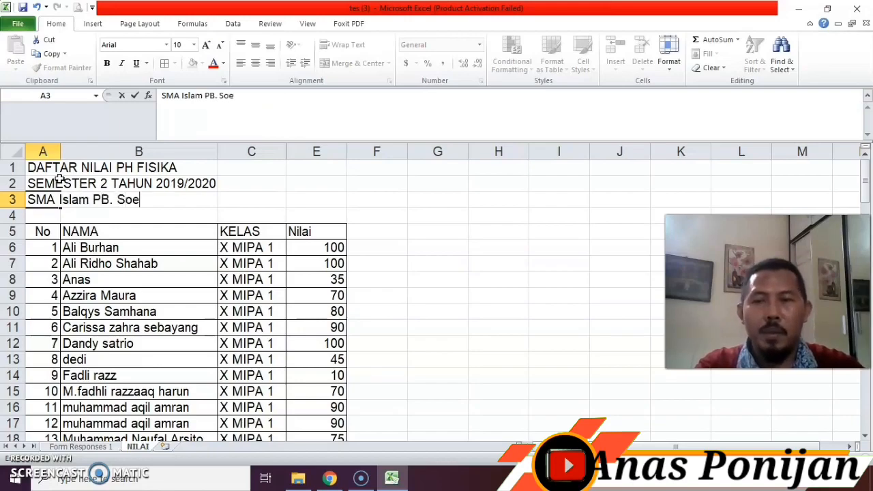
text(PB. Soedirman )
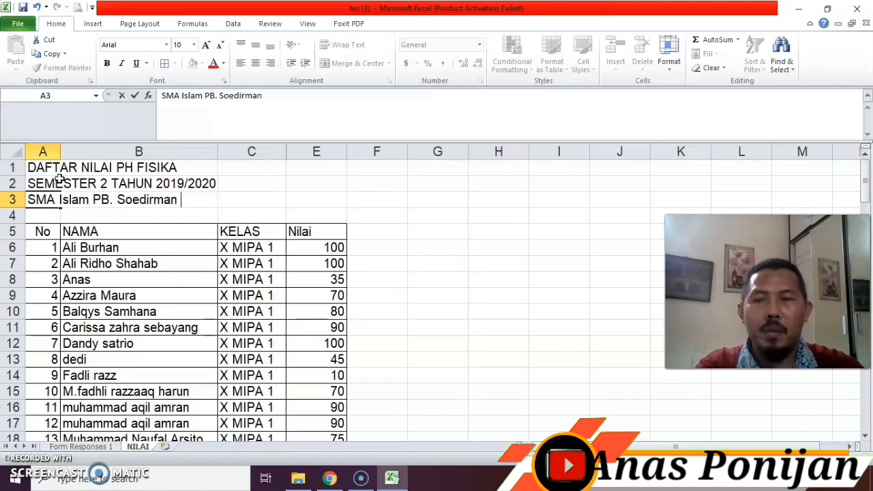
text(Beka)
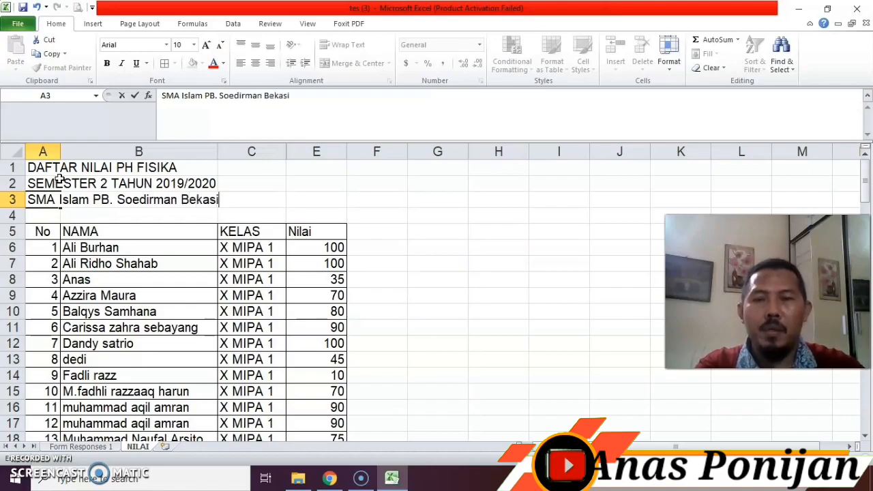
text(si)
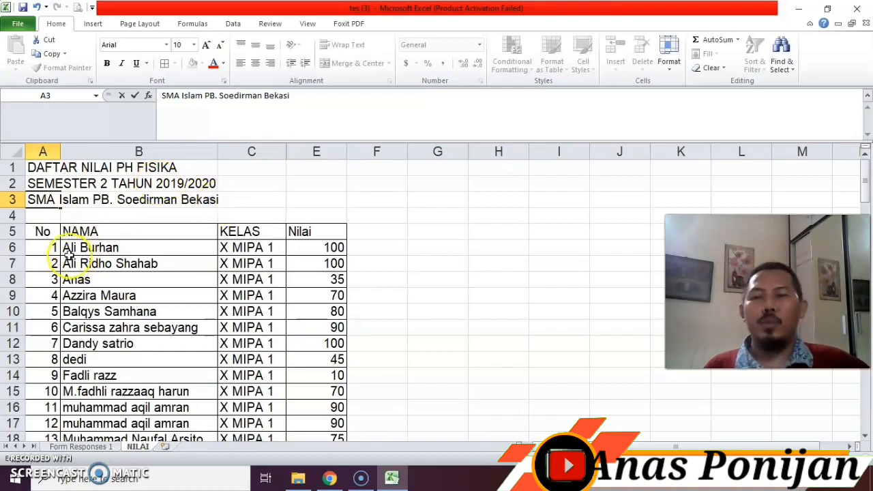
click(42, 232)
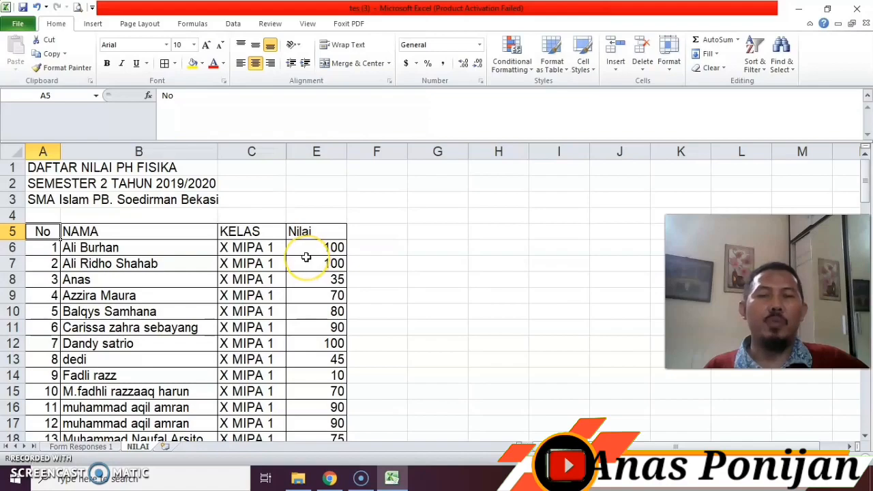
Step: Add a Less Than conditional formatting rule to the Nilai scores E6:E106, marking values below 70 with Light Red Fill with Dark Red Text
click(333, 249)
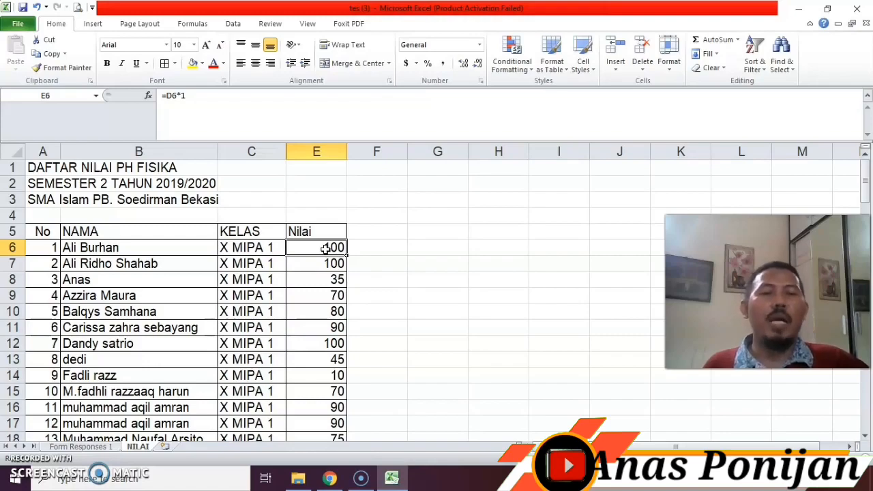
drag(334, 248, 334, 407)
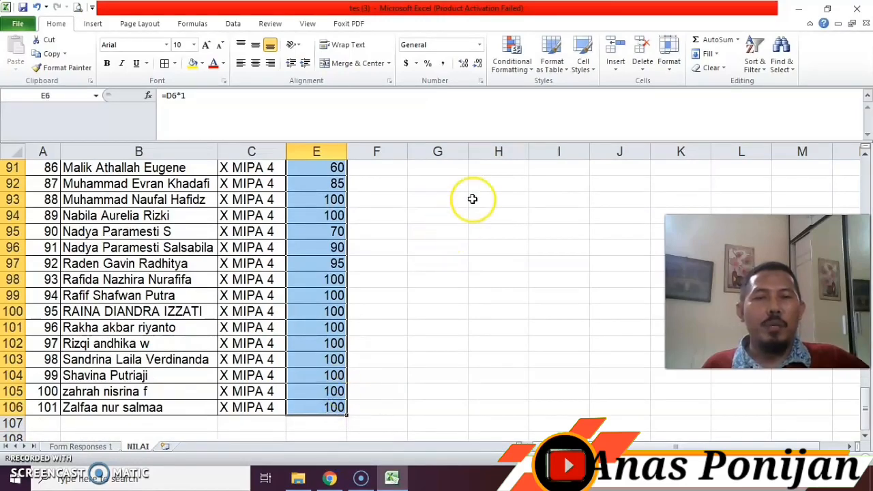
click(529, 70)
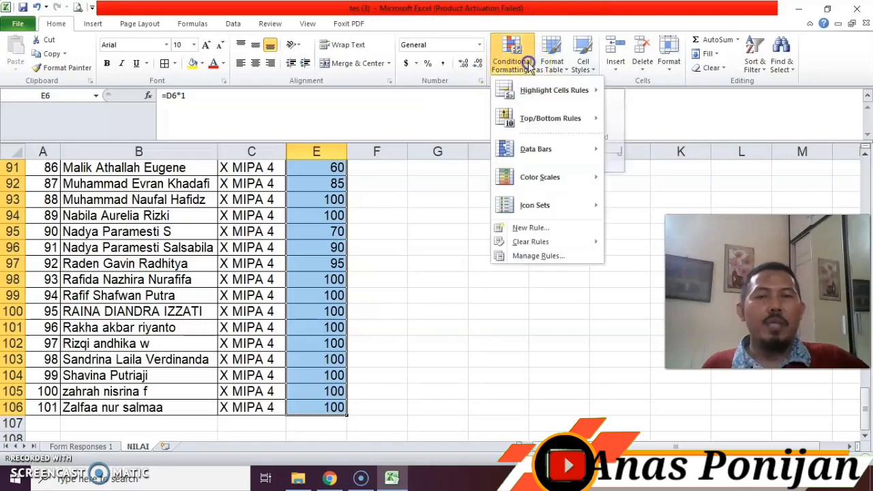
click(537, 99)
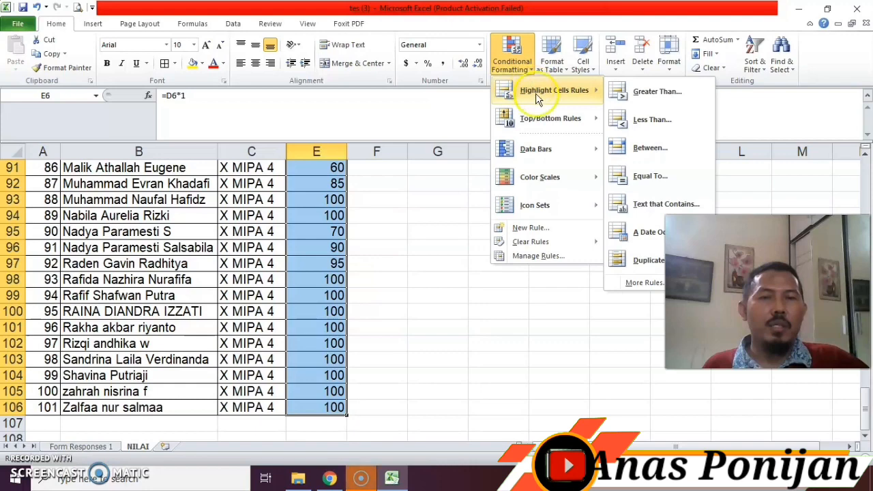
click(641, 119)
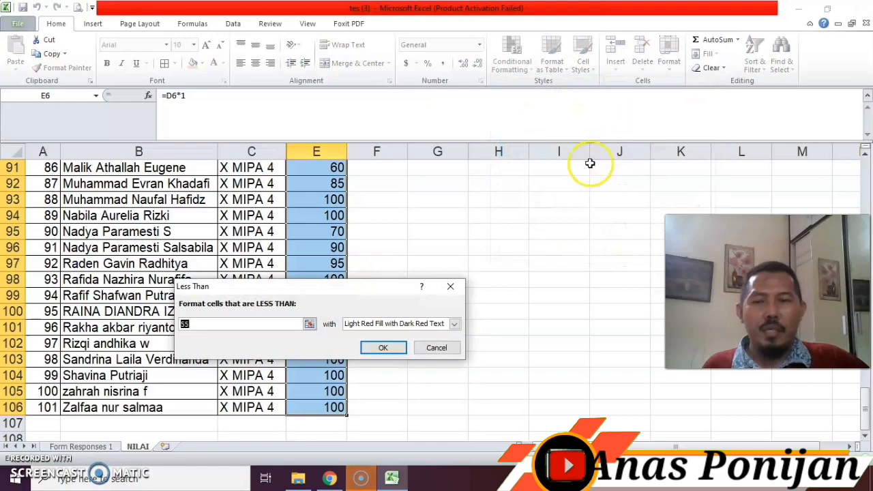
click(192, 323)
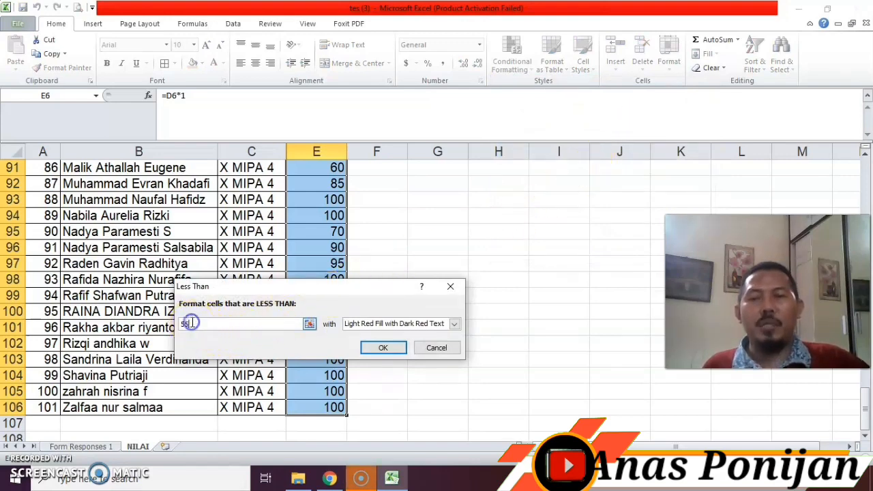
key(BackSpace)
key(BackSpace)
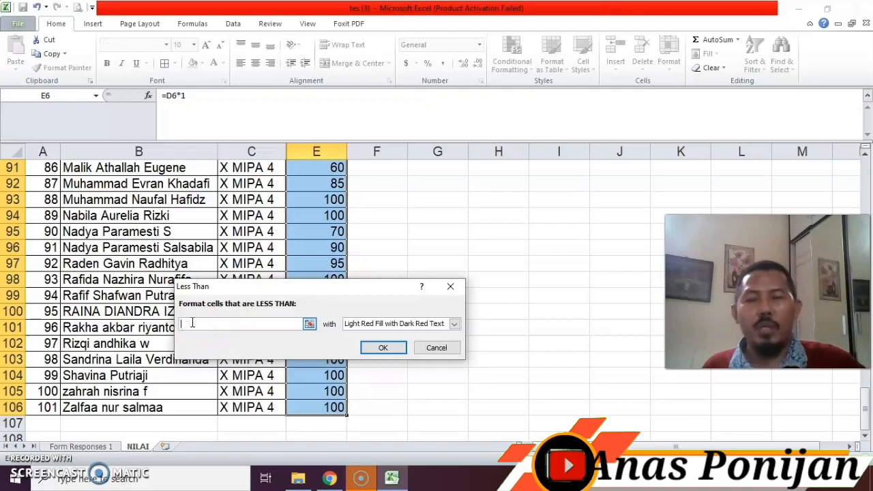
text(7)
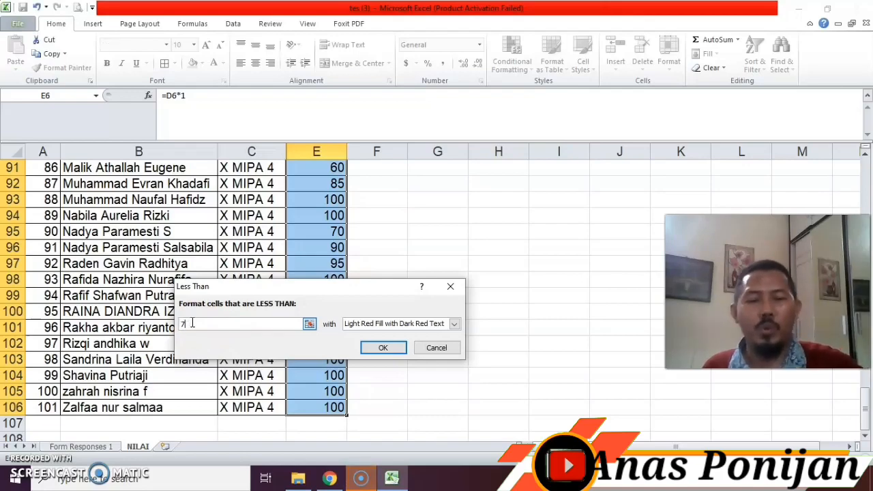
text(0)
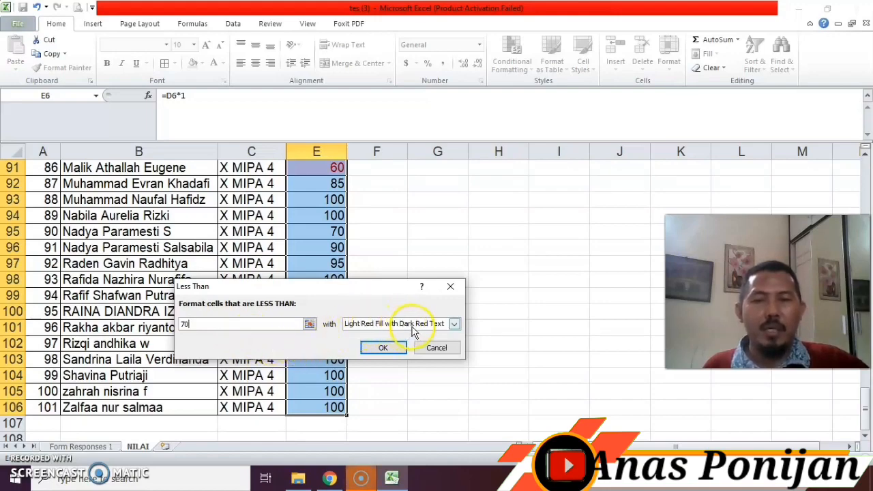
click(384, 349)
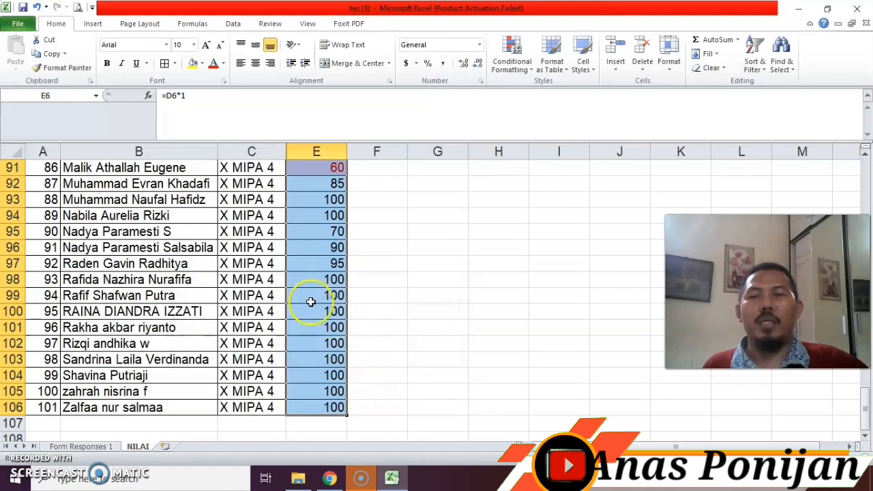
Step: Look through the whole Nilai column to examine which scores the conditional formatting highlights
scroll(310, 300, up, 20)
scroll(321, 291, up, 5)
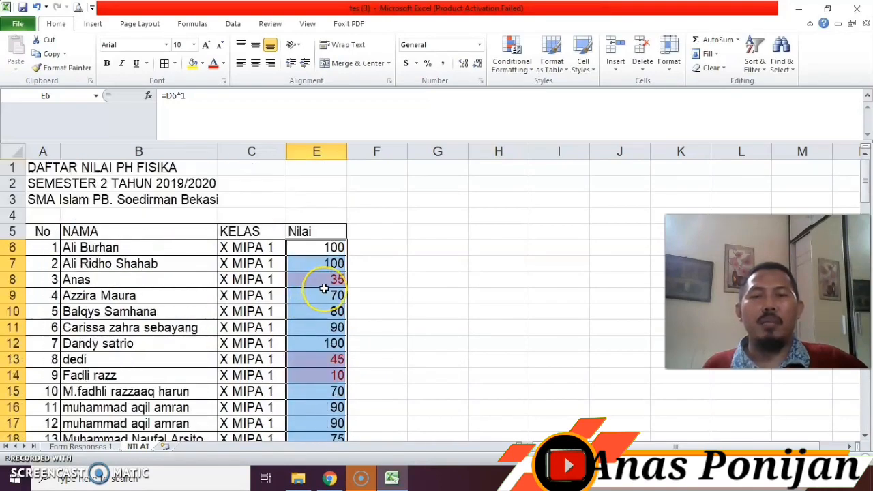
scroll(328, 282, down, 6)
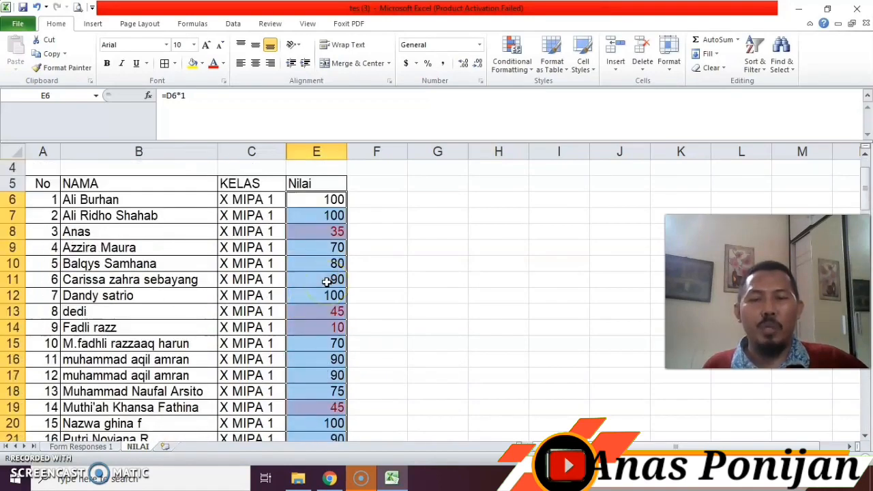
scroll(328, 282, down, 12)
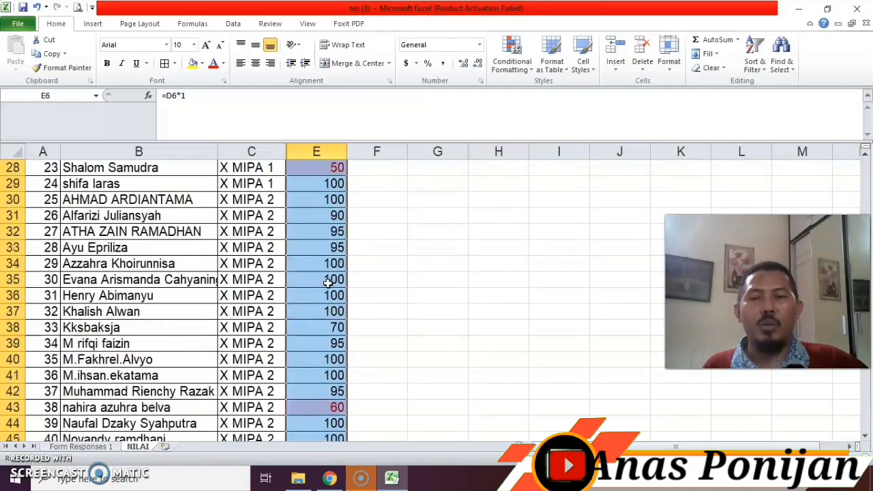
scroll(327, 282, down, 13)
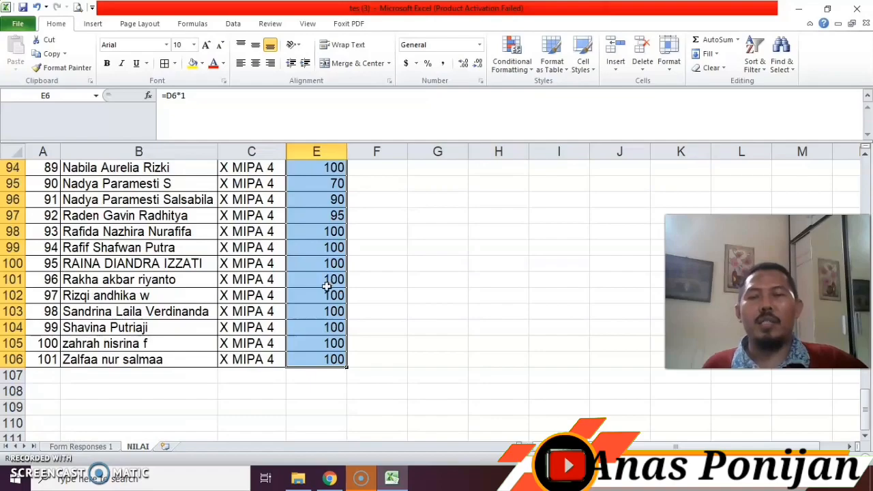
scroll(327, 283, up, 20)
scroll(327, 288, up, 10)
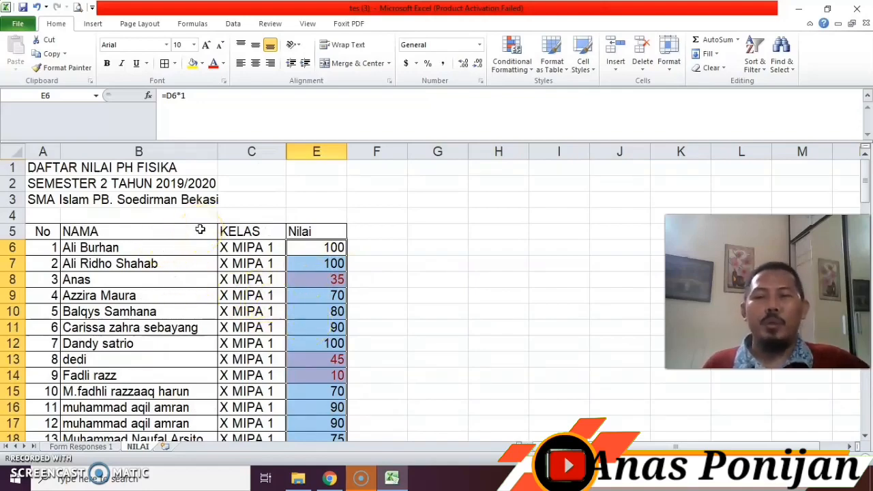
Step: Save a copy of the workbook as tes (3), type Excel Workbook, in the FIS-X folder under Documents
click(18, 27)
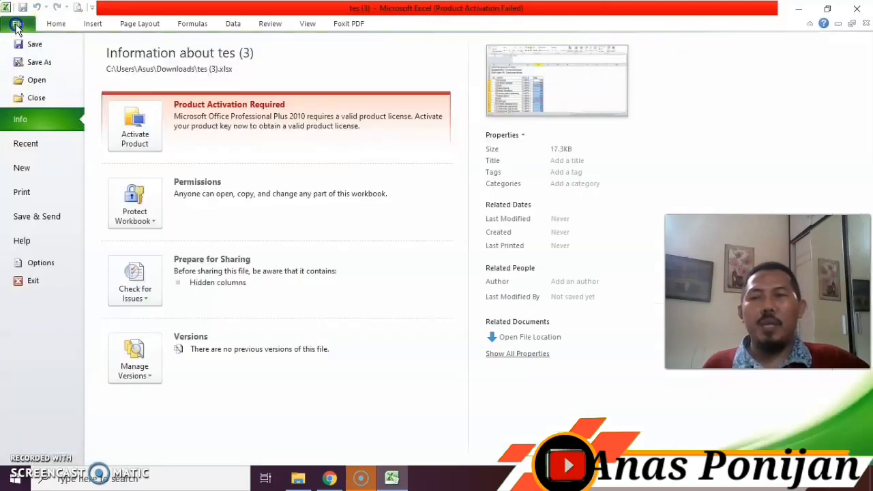
click(39, 62)
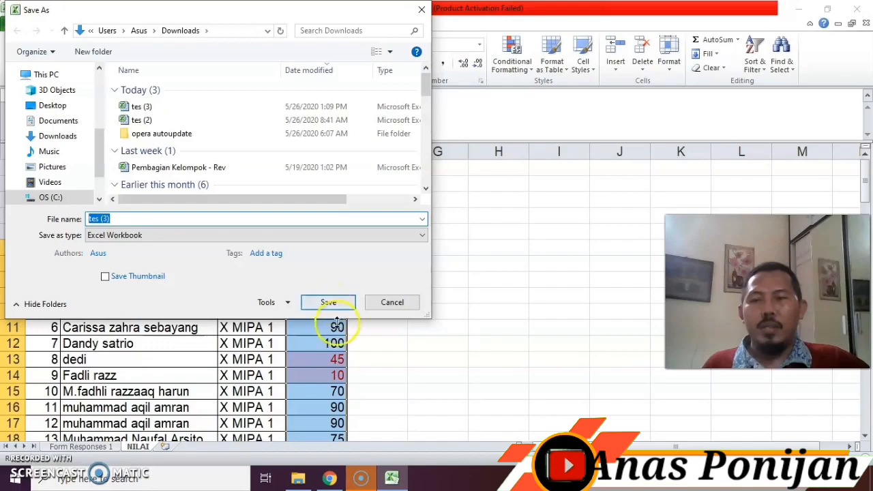
click(76, 122)
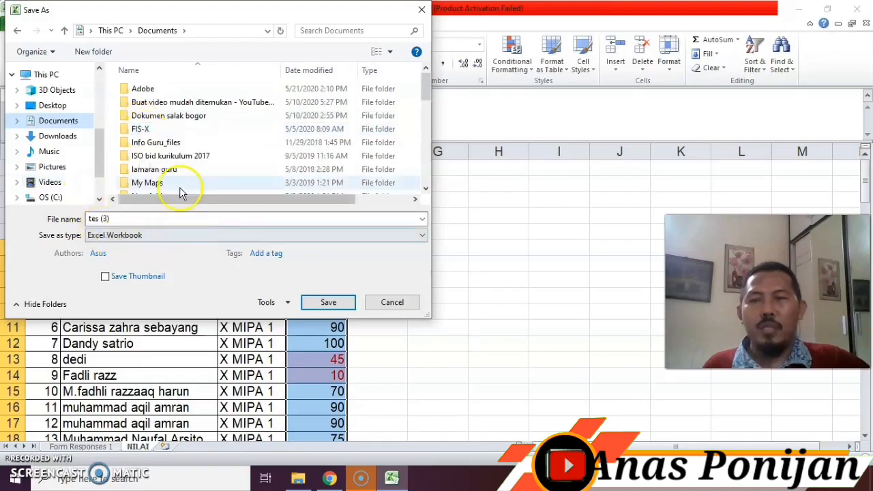
double_click(140, 130)
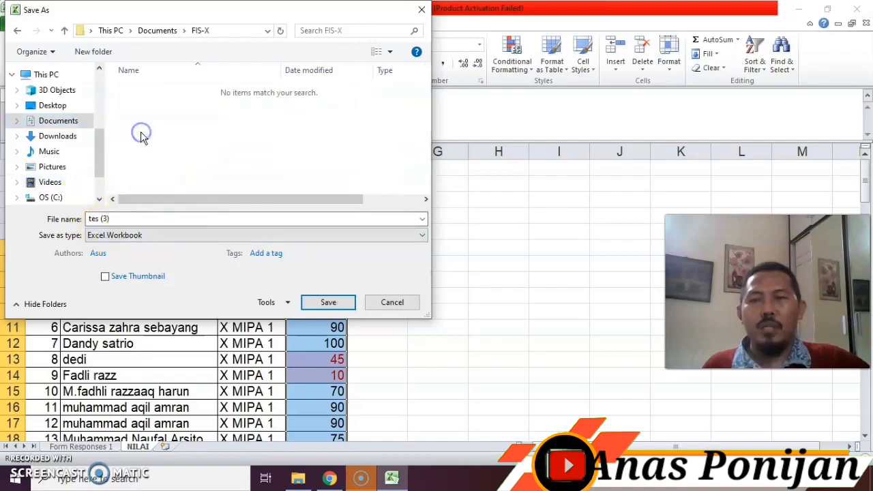
click(326, 304)
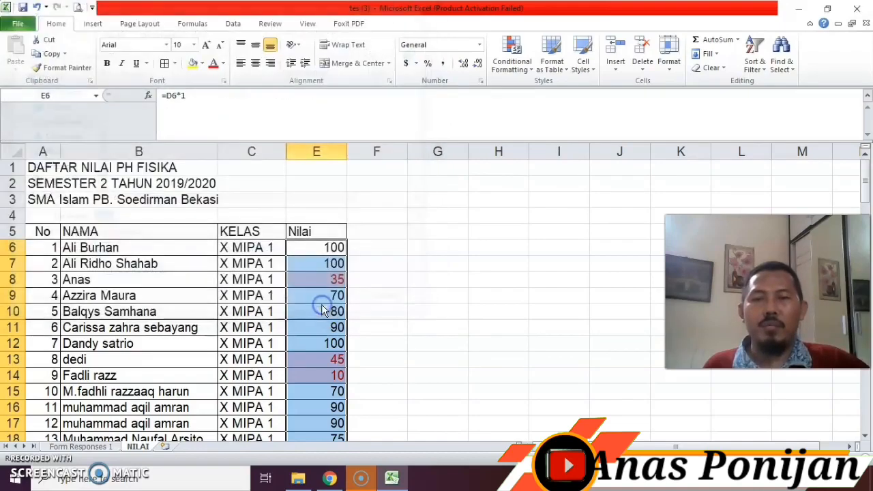